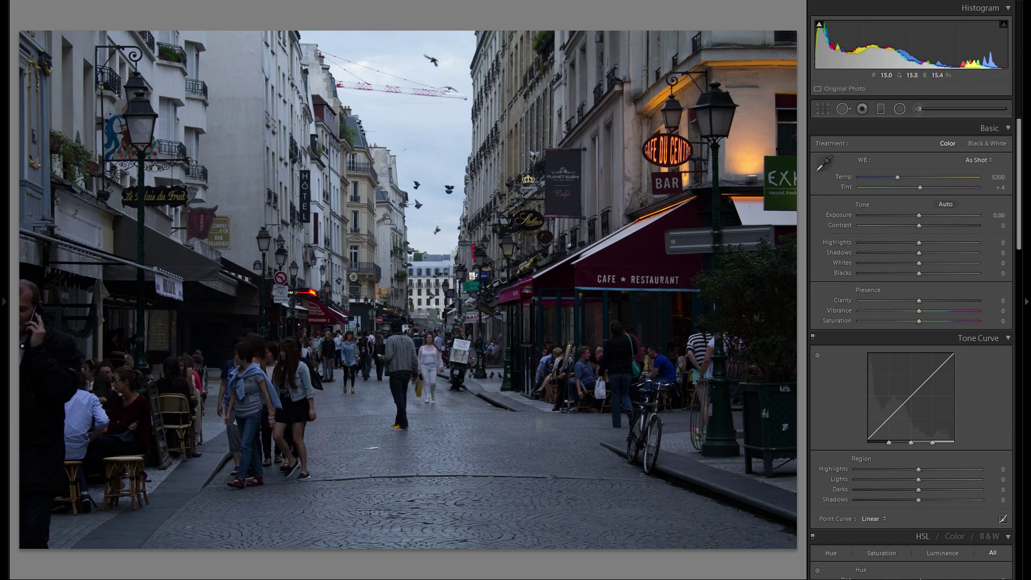
Recover the dark street photo's tonal detail by setting basic Shadows to +100 and Highlights to -61
click(236, 222)
scroll(470, 332, down, 10)
scroll(470, 331, right, 10)
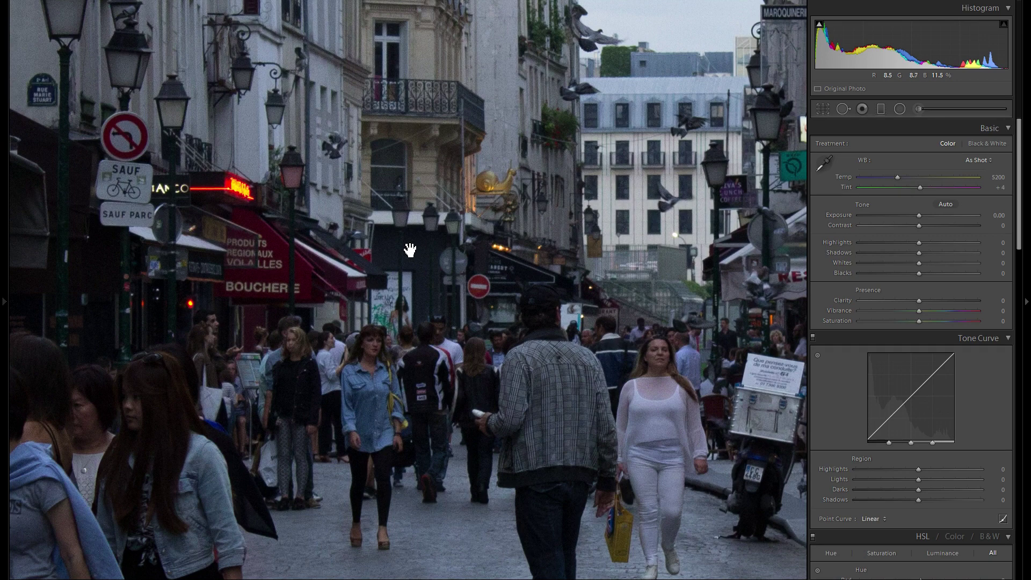
click(410, 250)
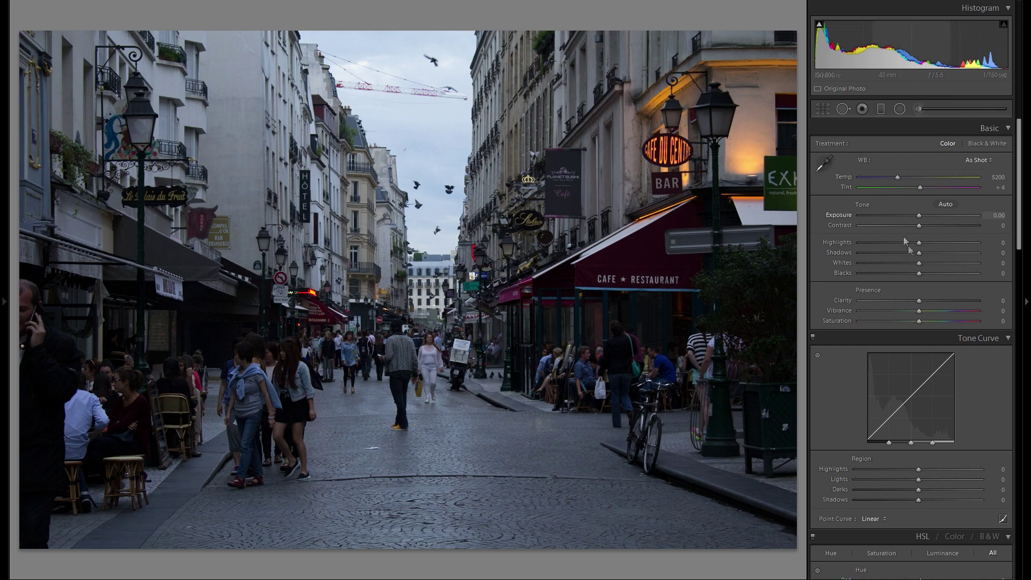
drag(918, 252, 979, 262)
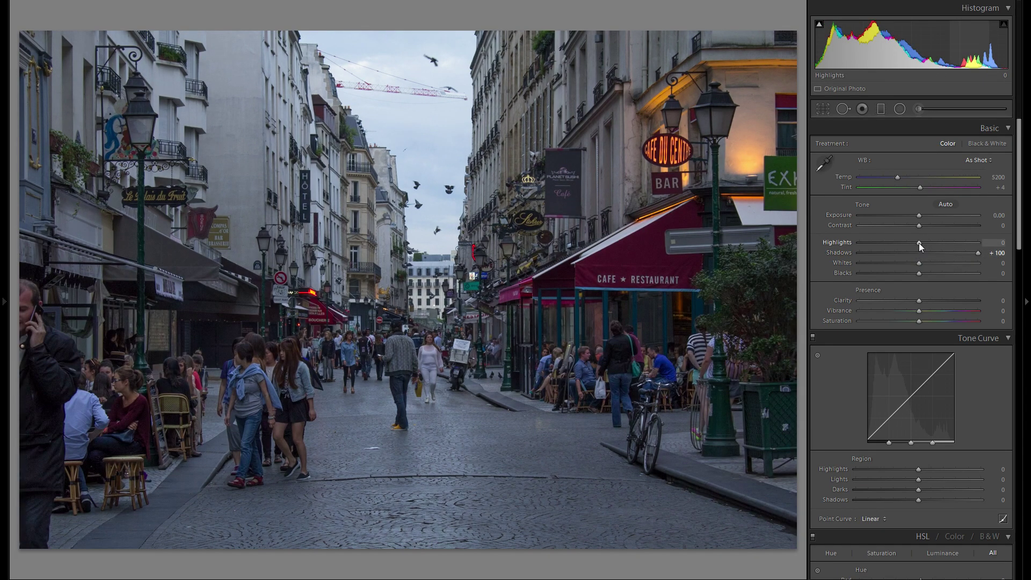
drag(922, 243, 894, 247)
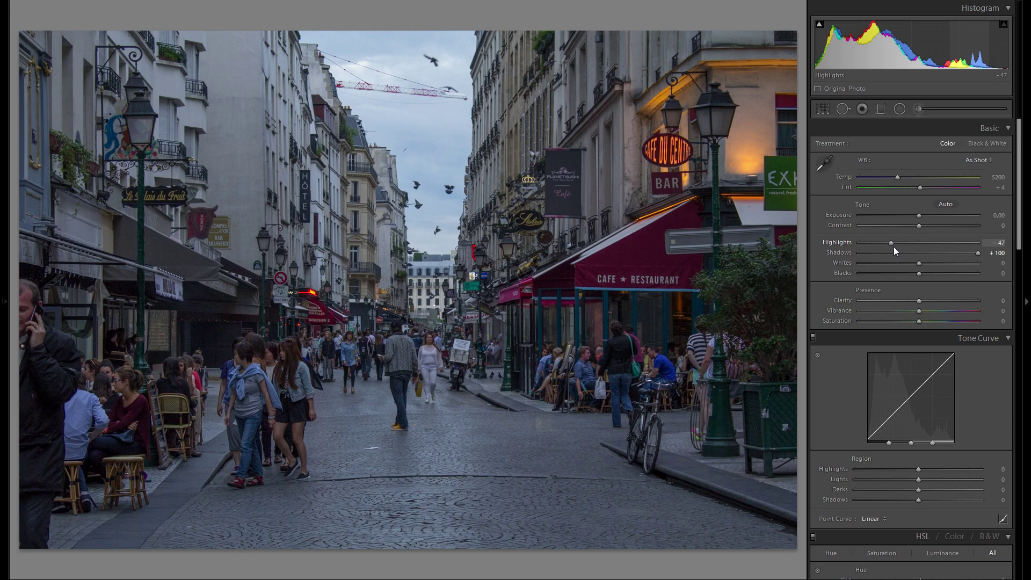
double_click(843, 241)
drag(899, 242, 881, 241)
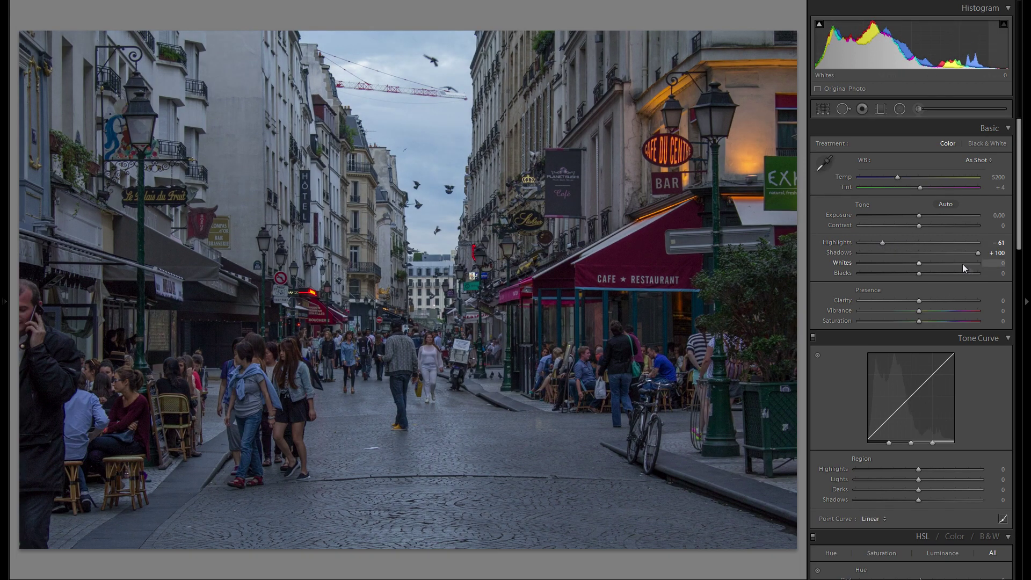
Set the photo's Whites to +42 and Blacks to +19 in the basic tone adjustments
drag(921, 262, 953, 262)
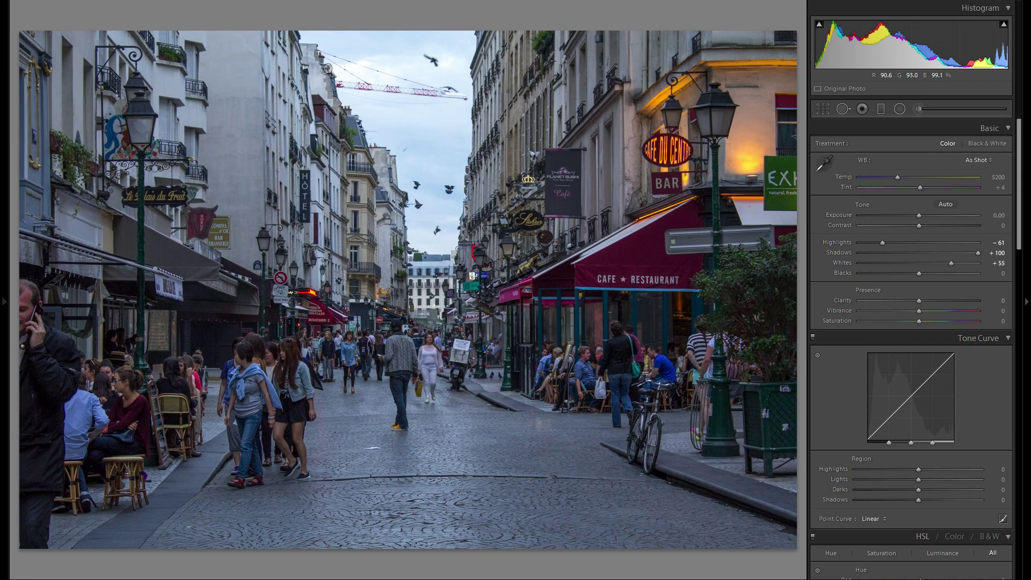
alt+click(945, 264)
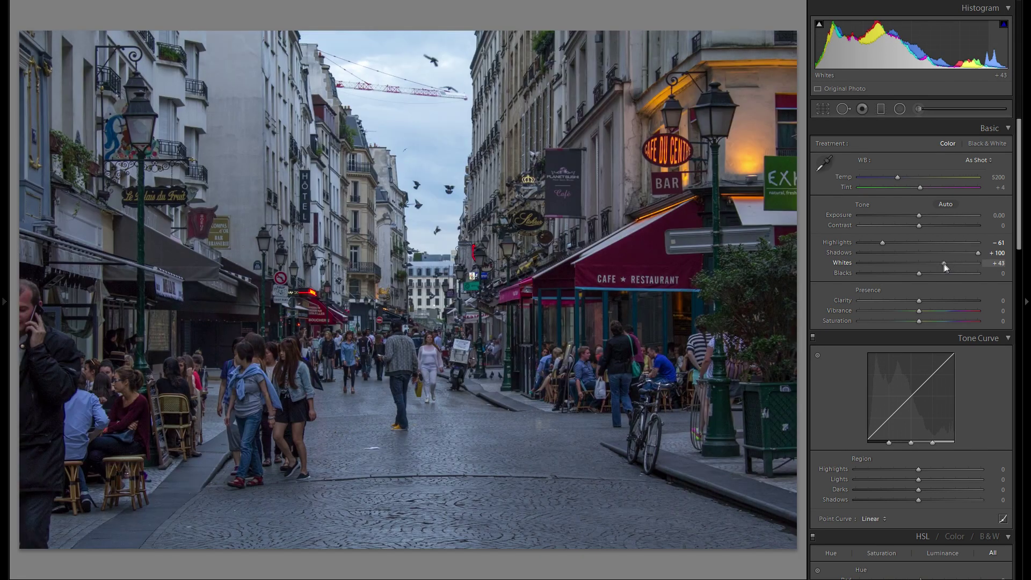
drag(944, 263, 921, 265)
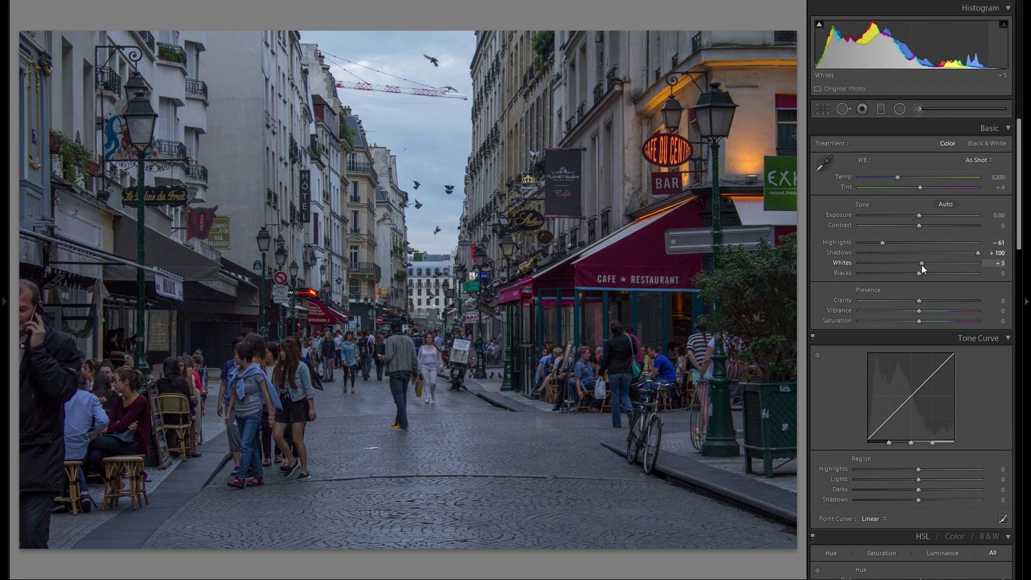
drag(921, 265, 943, 266)
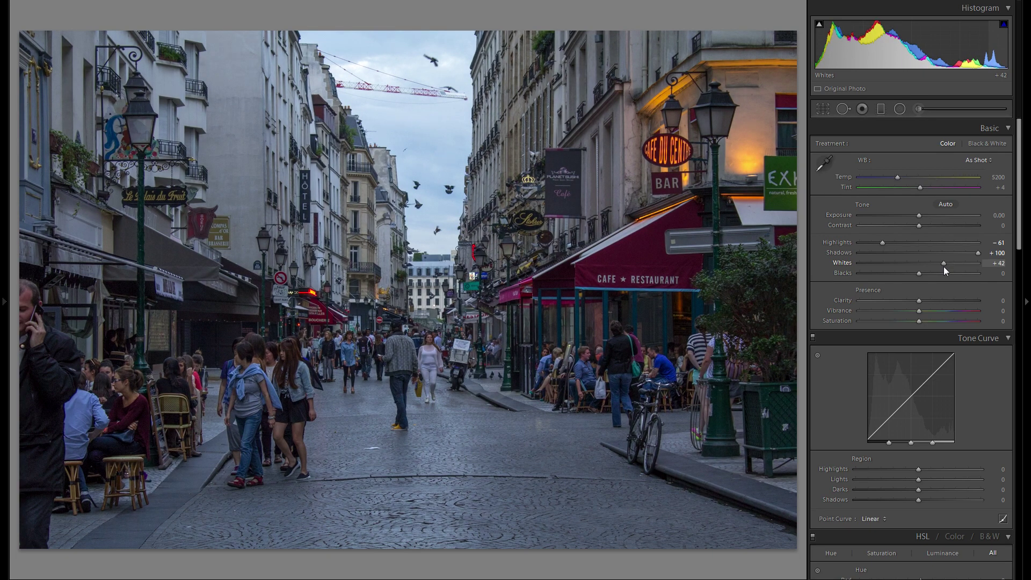
drag(914, 273, 932, 282)
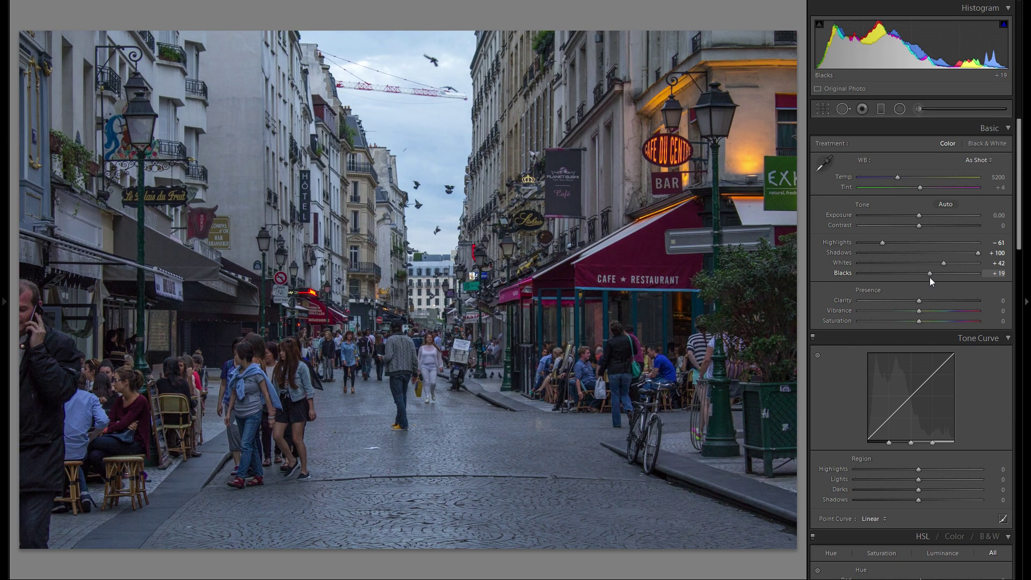
mouse_move(917, 225)
mouse_down()
mouse_move(972, 236)
mouse_move(904, 233)
mouse_move(916, 240)
mouse_up()
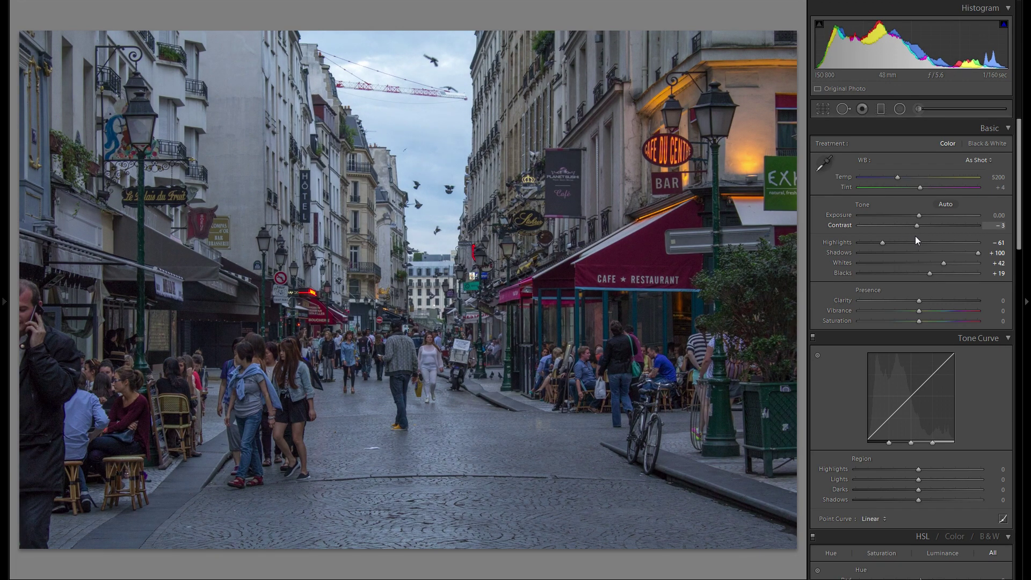
double_click(917, 237)
mouse_move(900, 180)
mouse_down()
mouse_move(891, 178)
mouse_move(911, 176)
mouse_up()
double_click(843, 175)
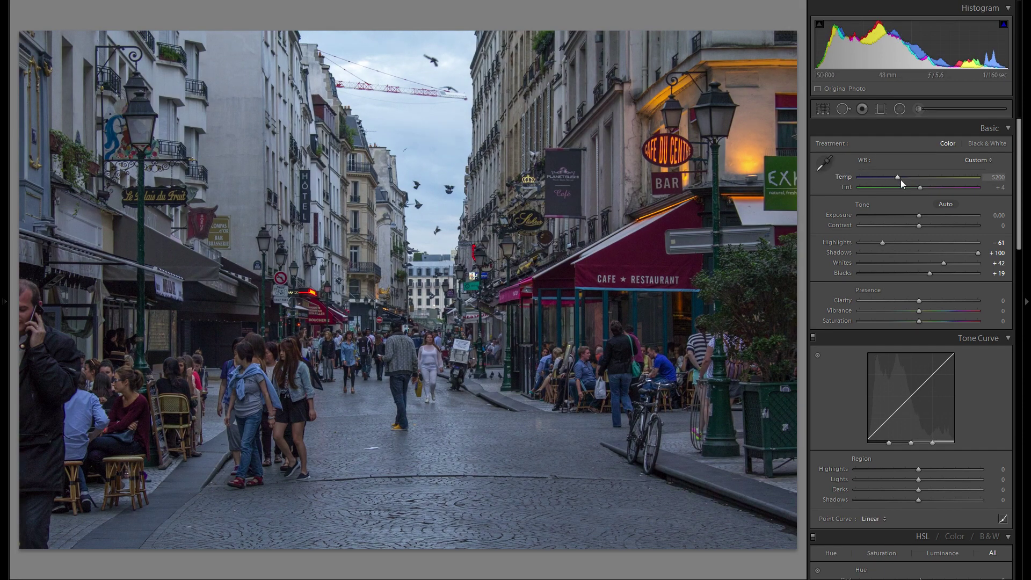
Warm the photo's white balance by setting the colour temperature to 6661, keeping the original tint
drag(900, 179, 917, 175)
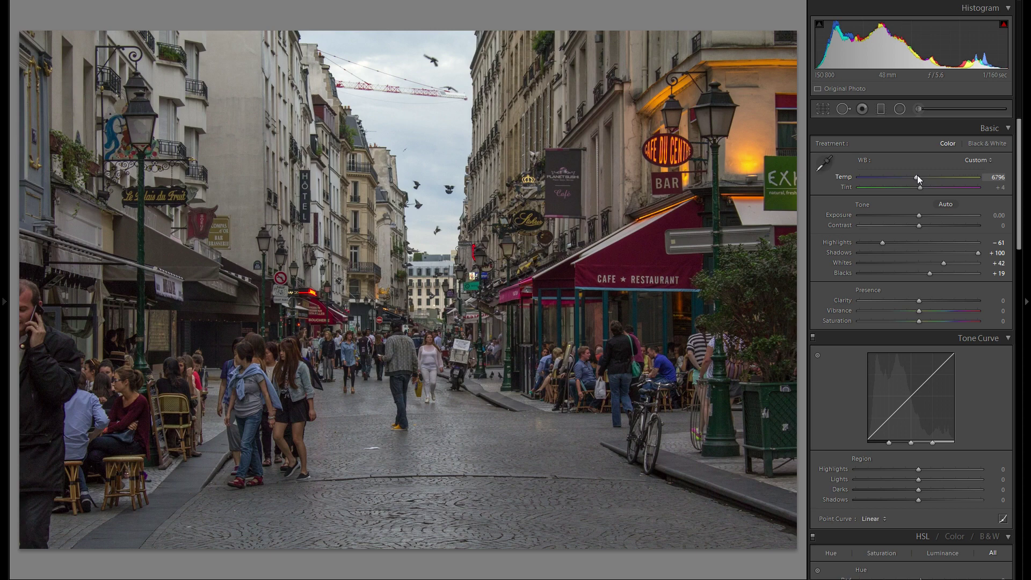
scroll(950, 258, down, 10)
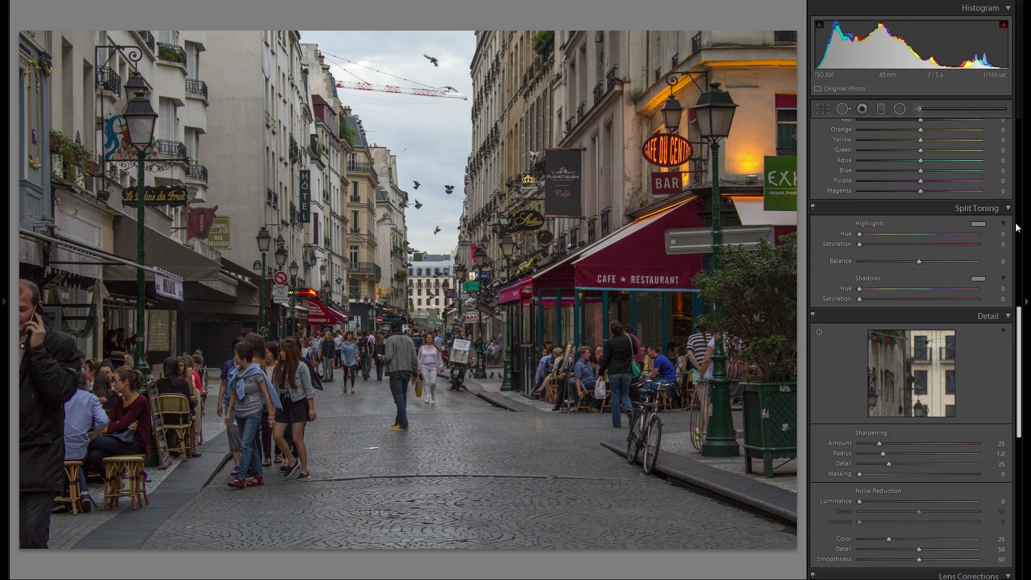
scroll(940, 330, up, 10)
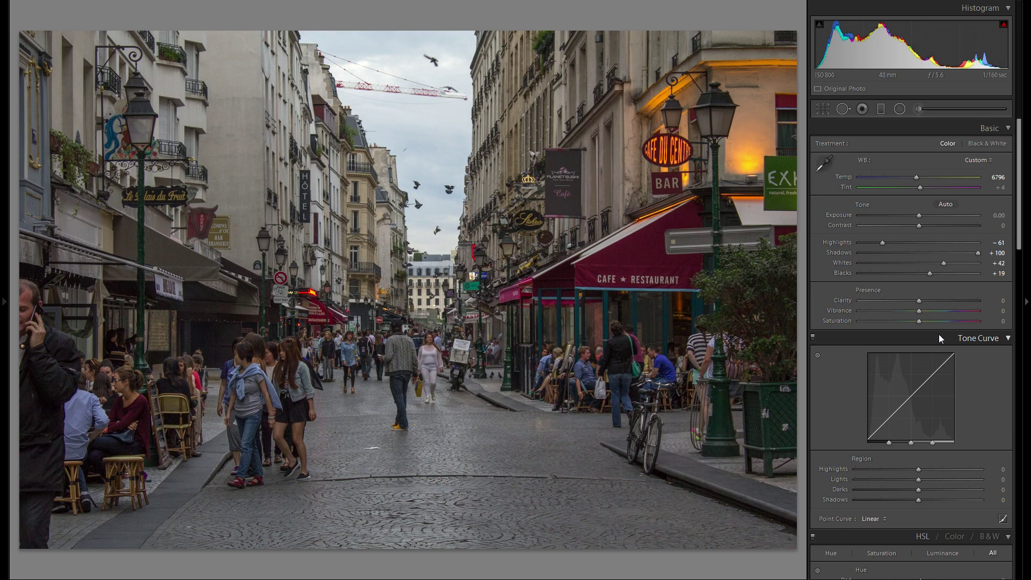
drag(916, 177, 914, 178)
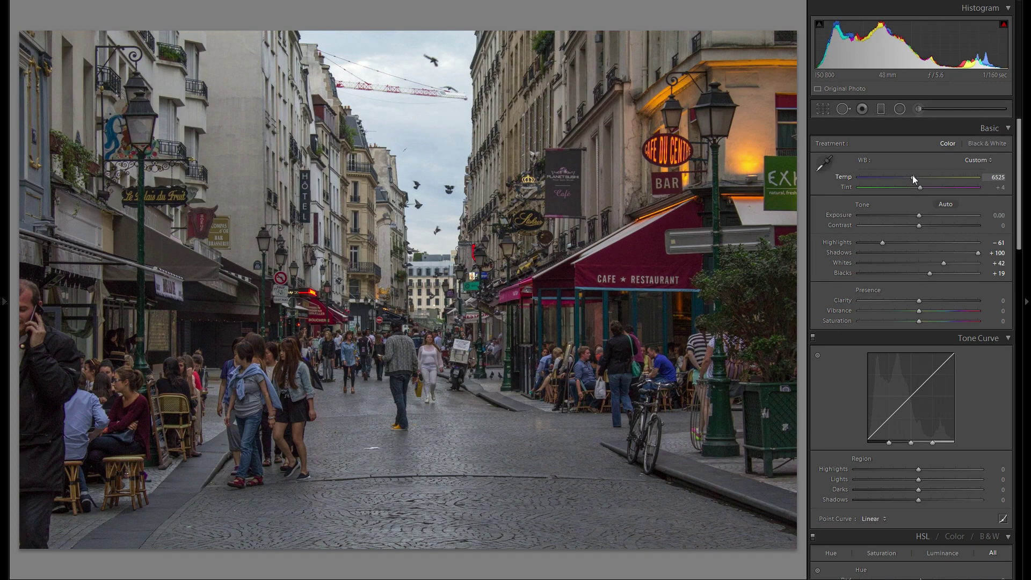
double_click(848, 177)
drag(913, 178, 914, 178)
drag(919, 186, 913, 189)
double_click(846, 185)
click(948, 300)
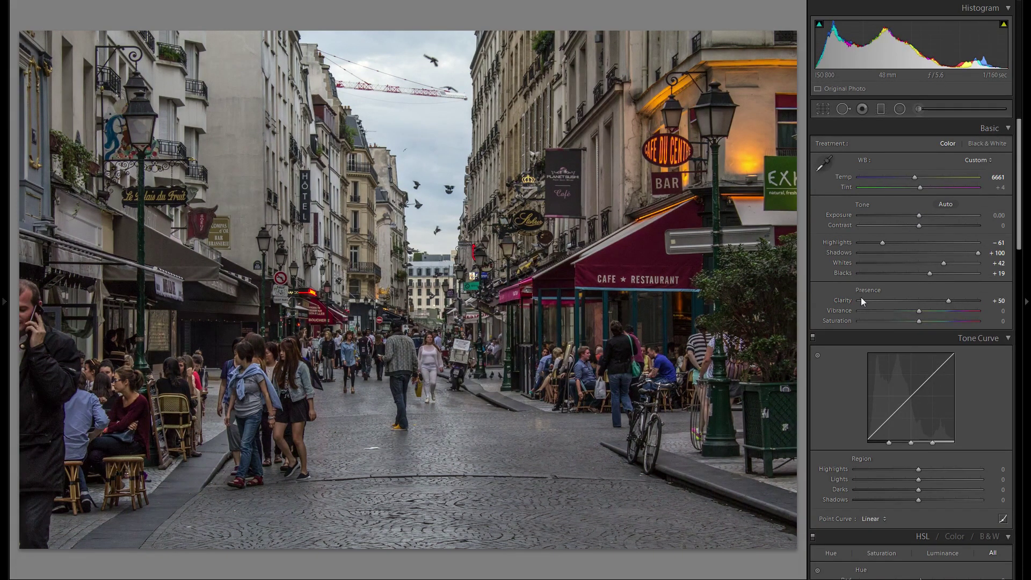
double_click(843, 301)
drag(932, 299, 943, 303)
drag(950, 304, 952, 304)
double_click(846, 299)
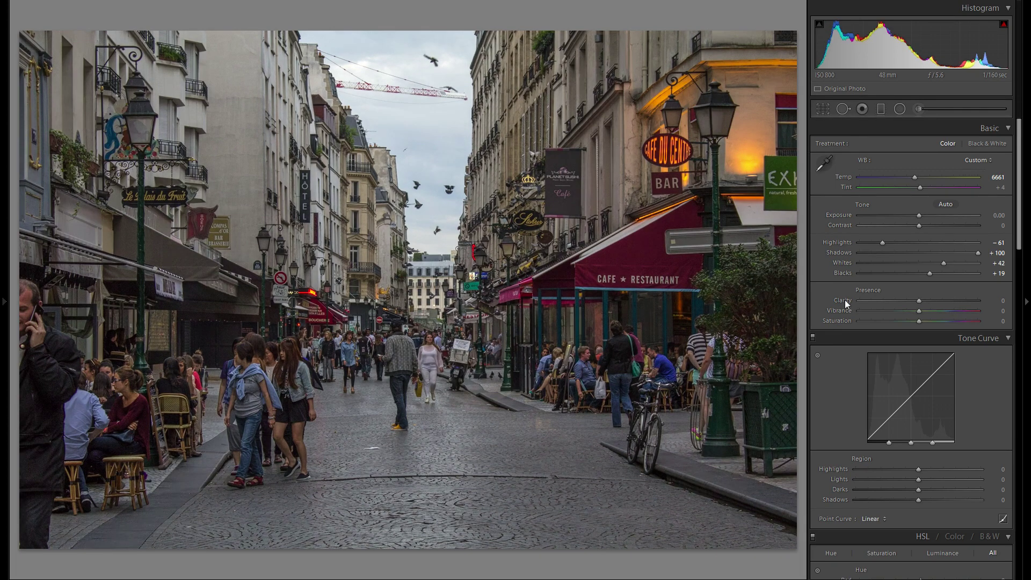
Add midtone contrast to the street scene by setting Clarity to +37
click(940, 301)
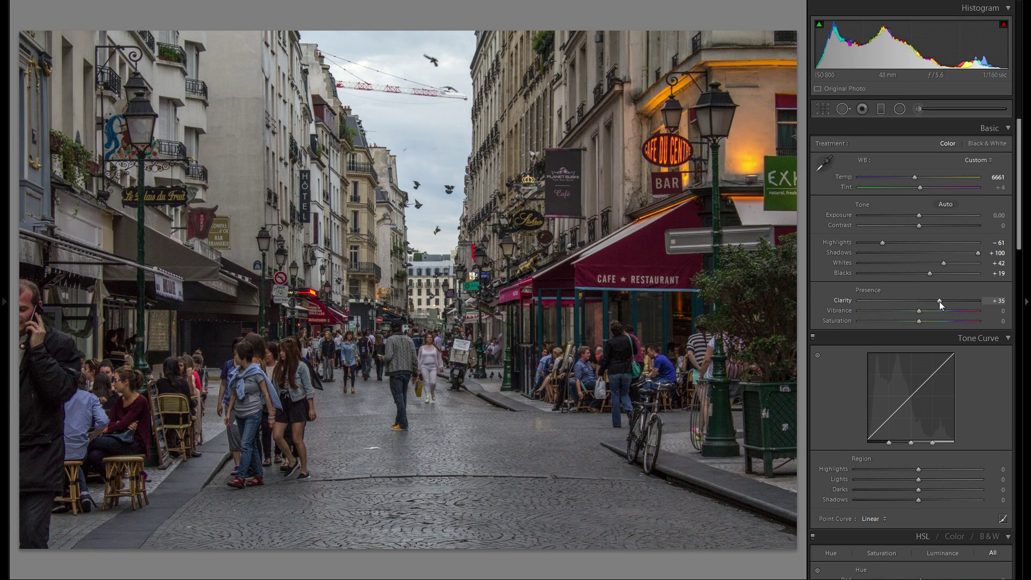
drag(942, 301, 1013, 300)
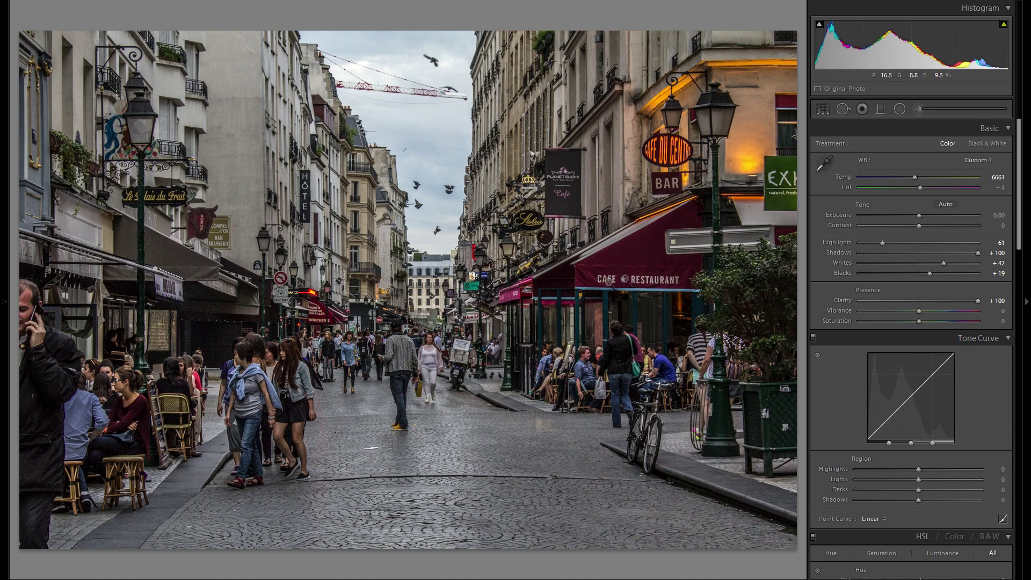
click(936, 301)
drag(936, 301, 939, 301)
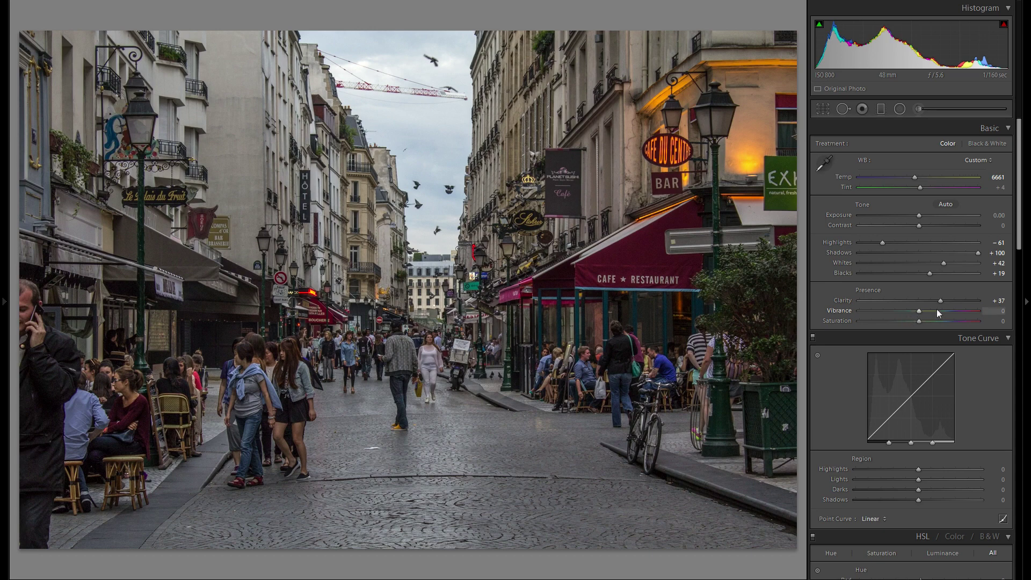
Enrich the photo's muted colours by setting Vibrance to +29
drag(836, 310, 914, 310)
double_click(830, 310)
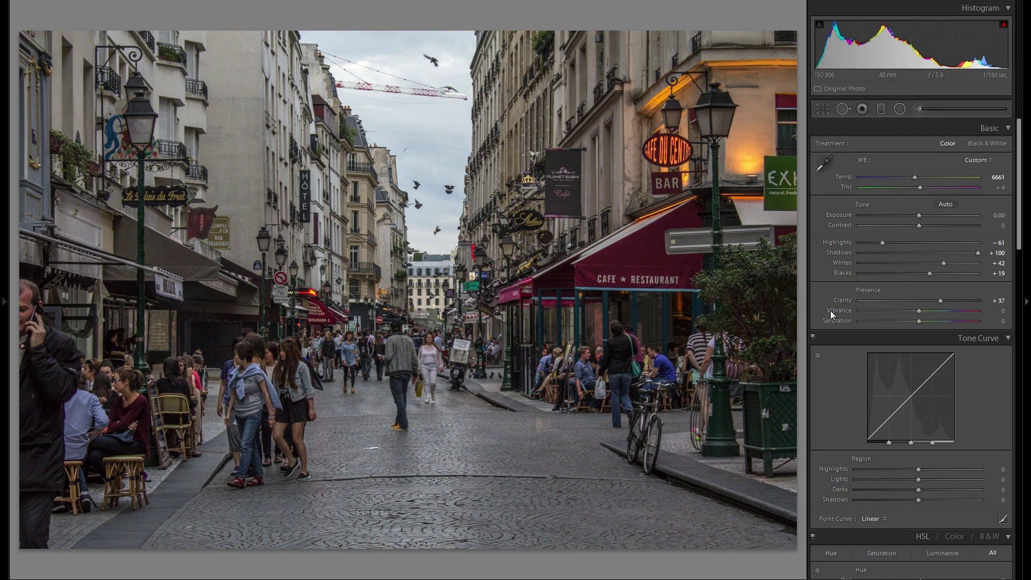
click(939, 311)
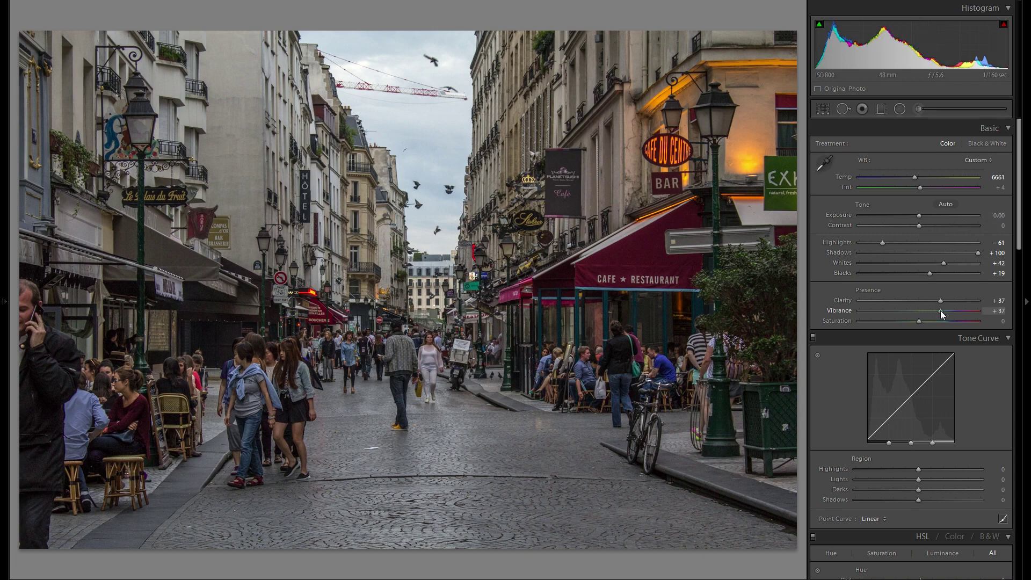
drag(939, 310, 938, 316)
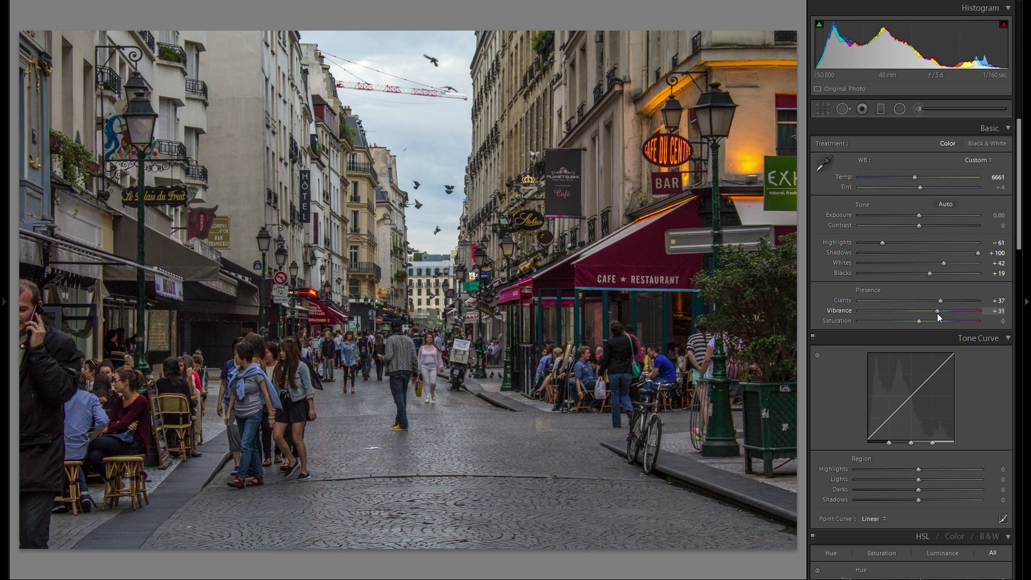
drag(938, 314, 937, 314)
Brighten the upper part of the tone curve by setting its Highlights to +40 and Lights to +13
scroll(964, 276, down, 3)
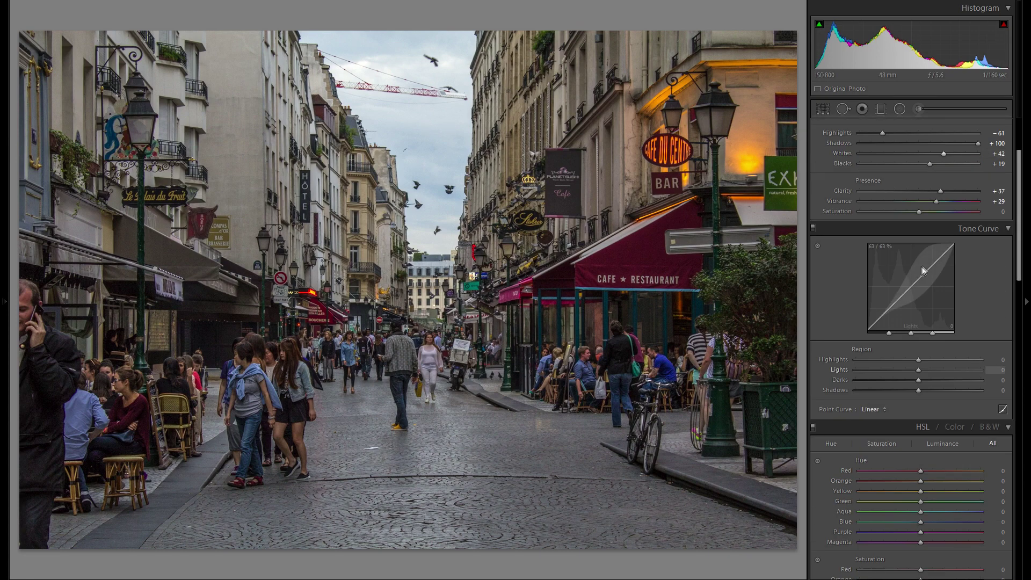
drag(941, 359, 952, 357)
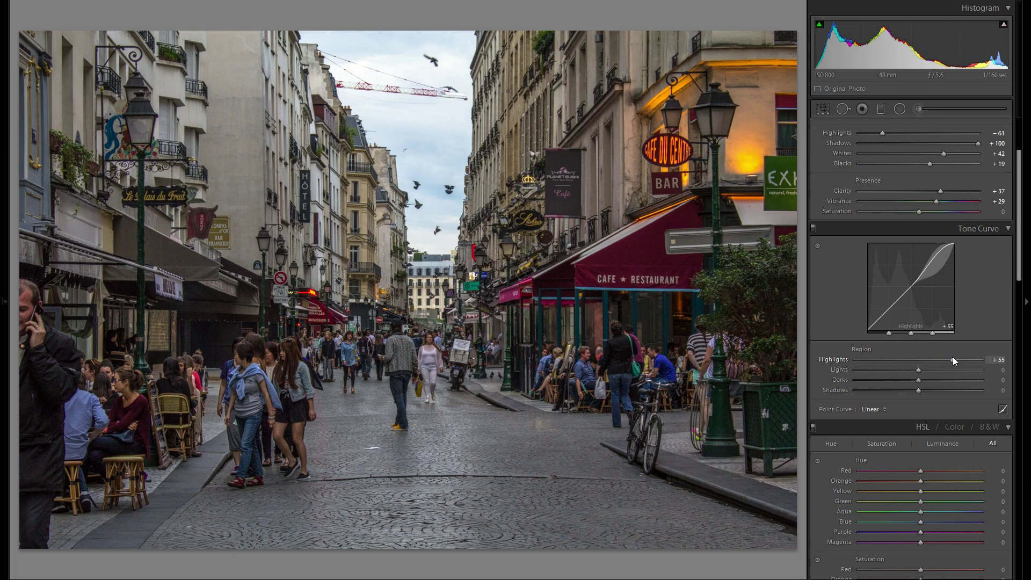
drag(920, 359, 946, 355)
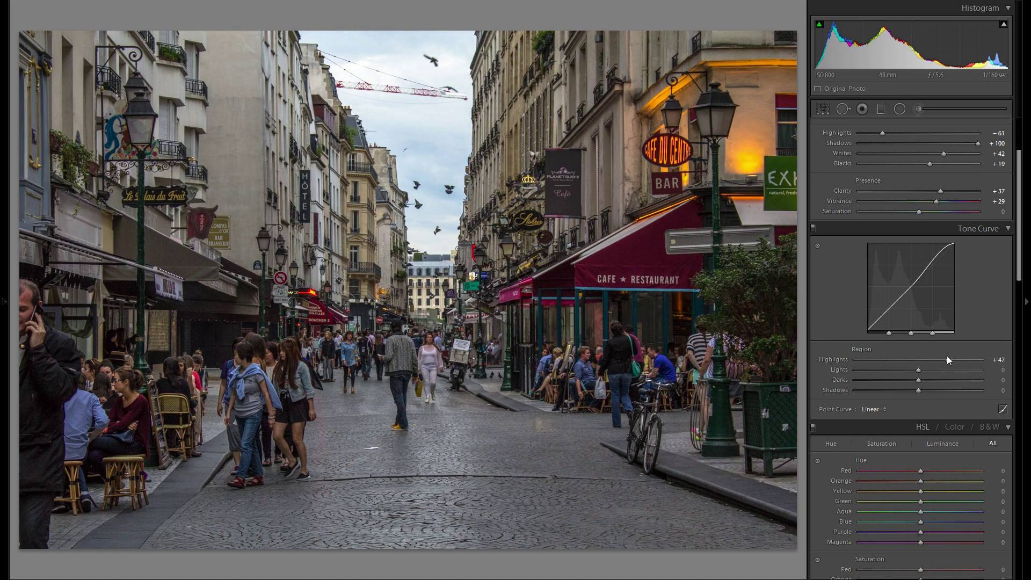
double_click(836, 359)
drag(959, 365, 943, 359)
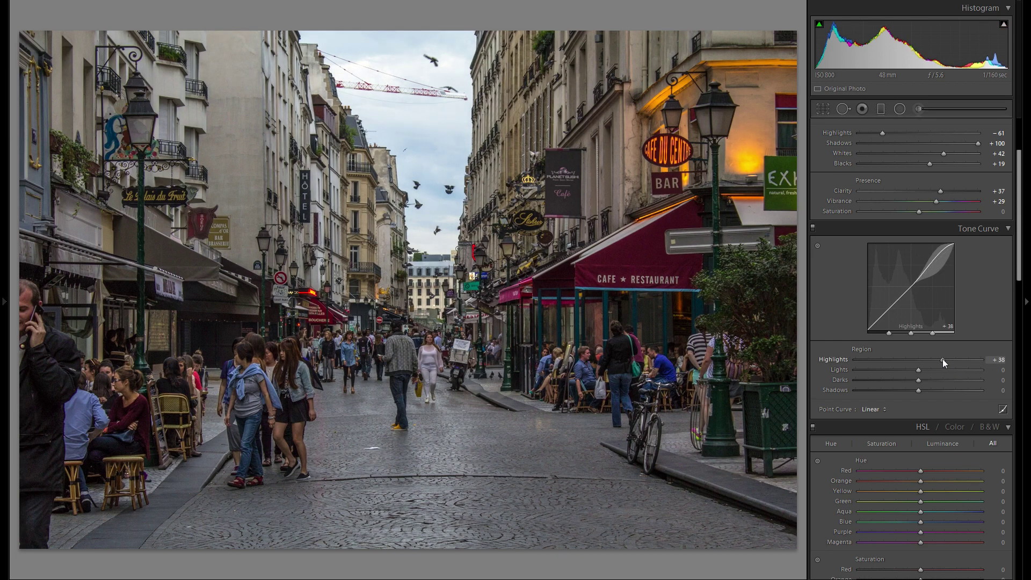
drag(943, 359, 926, 373)
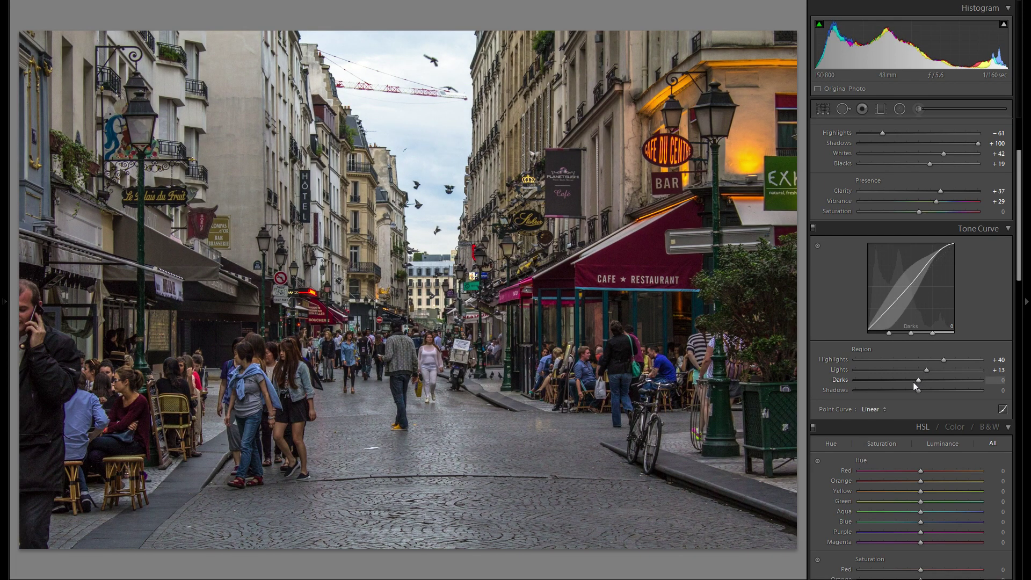
Set the tone curve's Darks to +8 and keep its Shadows at the default
mouse_move(919, 381)
mouse_down()
mouse_move(929, 381)
mouse_move(907, 381)
mouse_move(924, 381)
mouse_up()
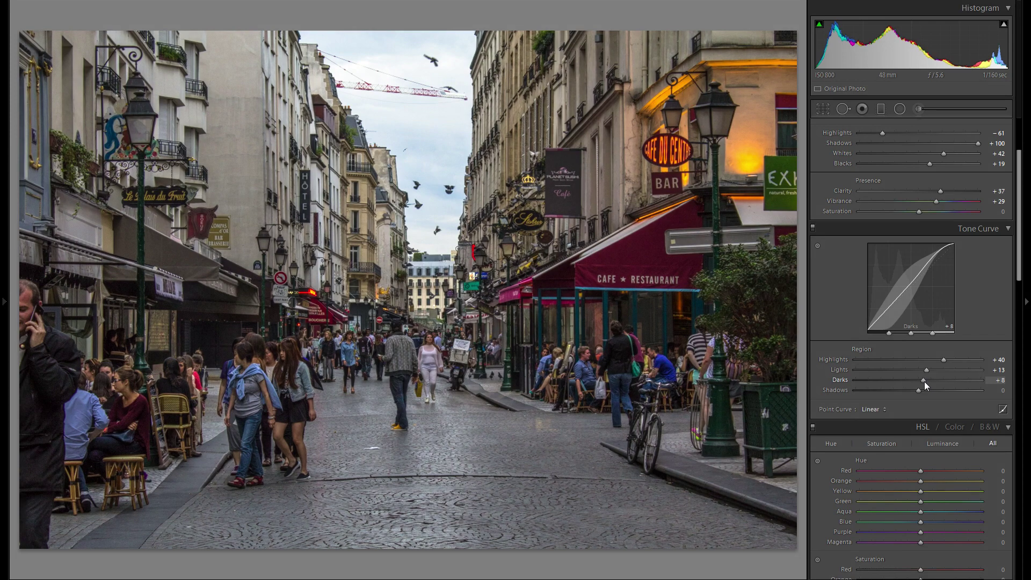
mouse_move(922, 388)
mouse_down()
mouse_move(902, 389)
mouse_move(940, 390)
mouse_move(918, 390)
mouse_up()
double_click(843, 391)
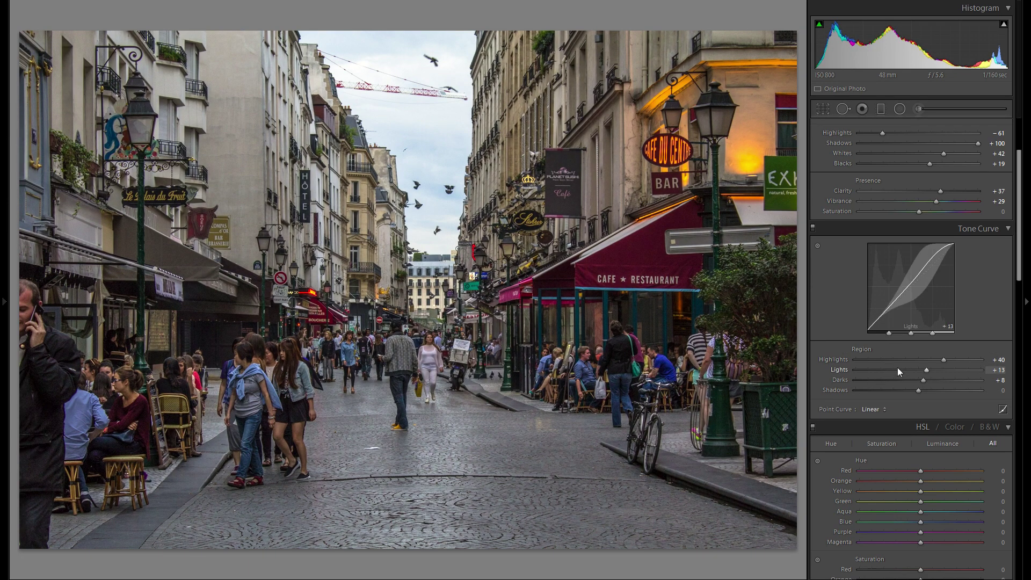
scroll(898, 369, down, 5)
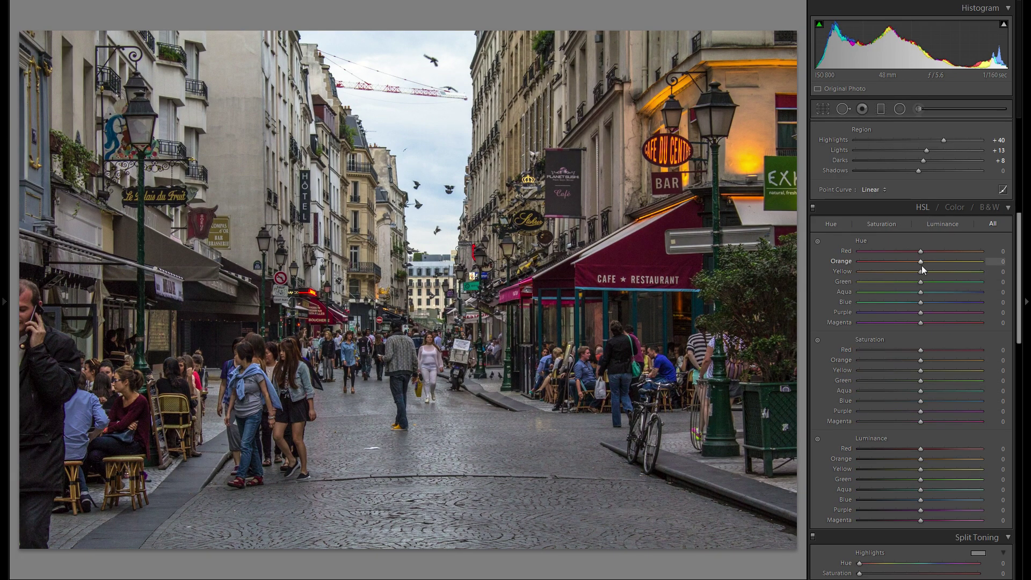
click(818, 242)
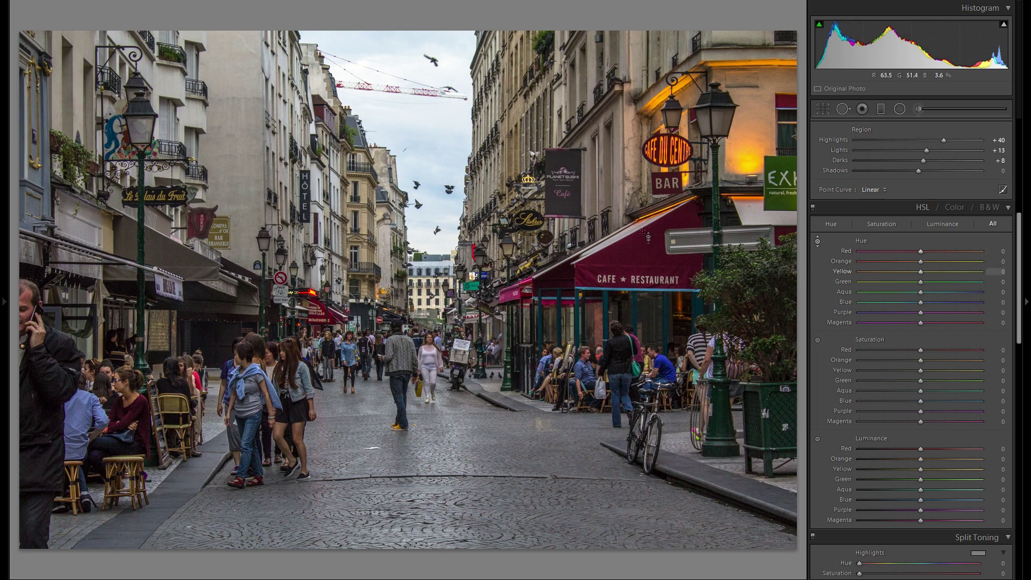
click(818, 242)
scroll(886, 336, down, 5)
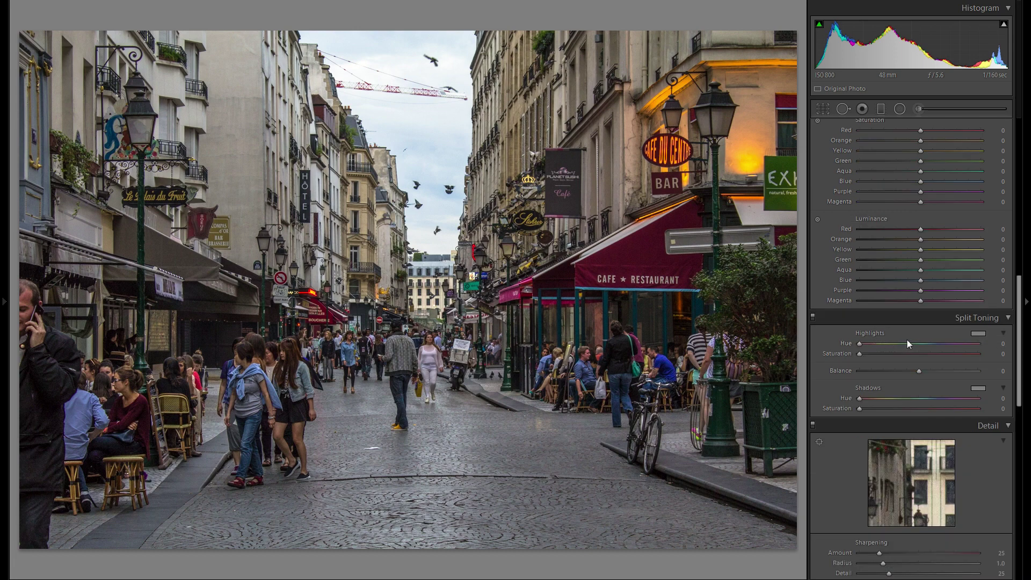
scroll(928, 330, down, 2)
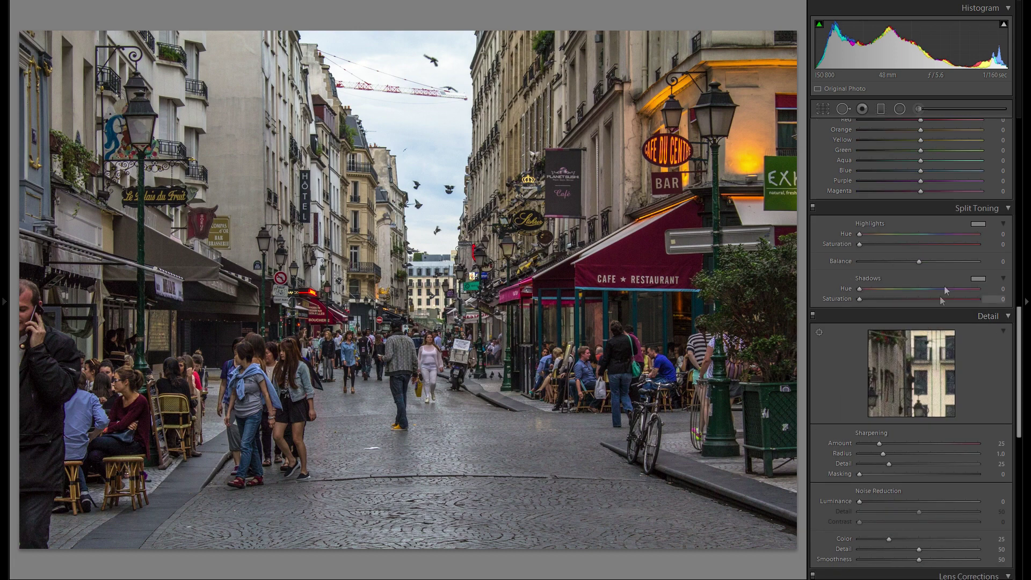
Warm the highlights of the street photo with split toning, using Highlights Hue 34 and Saturation 37
click(981, 224)
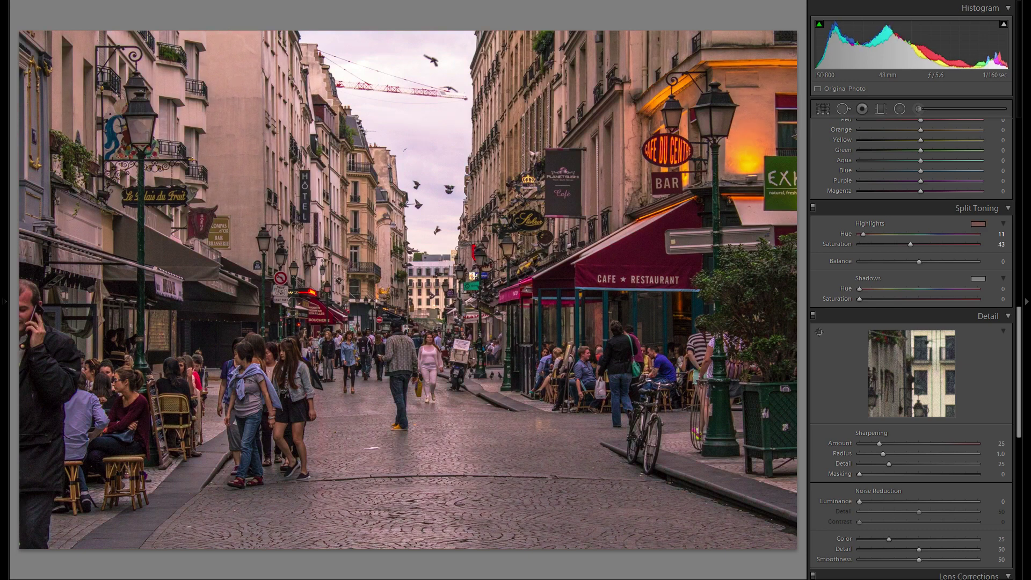
drag(914, 244, 949, 245)
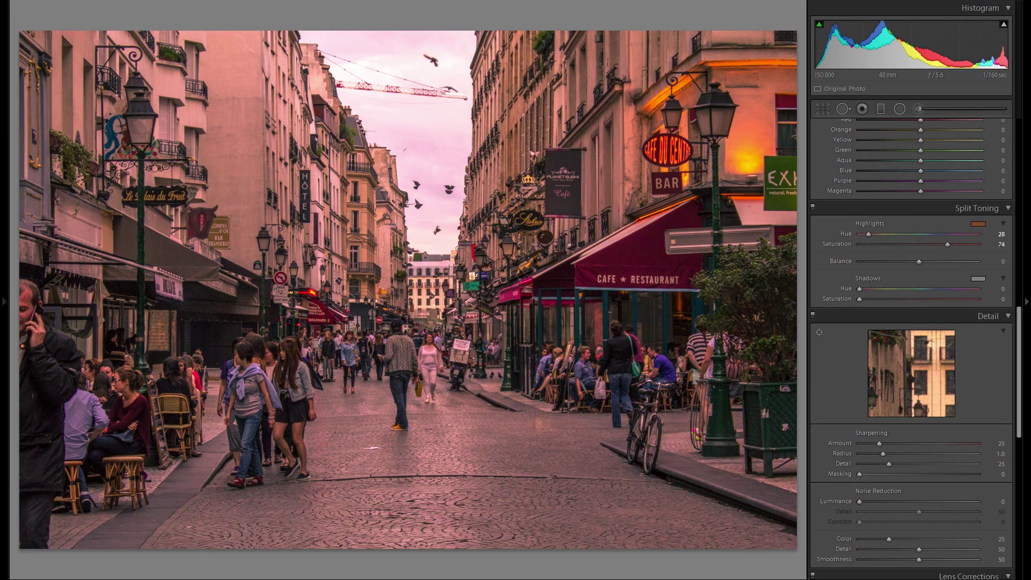
drag(960, 244, 963, 244)
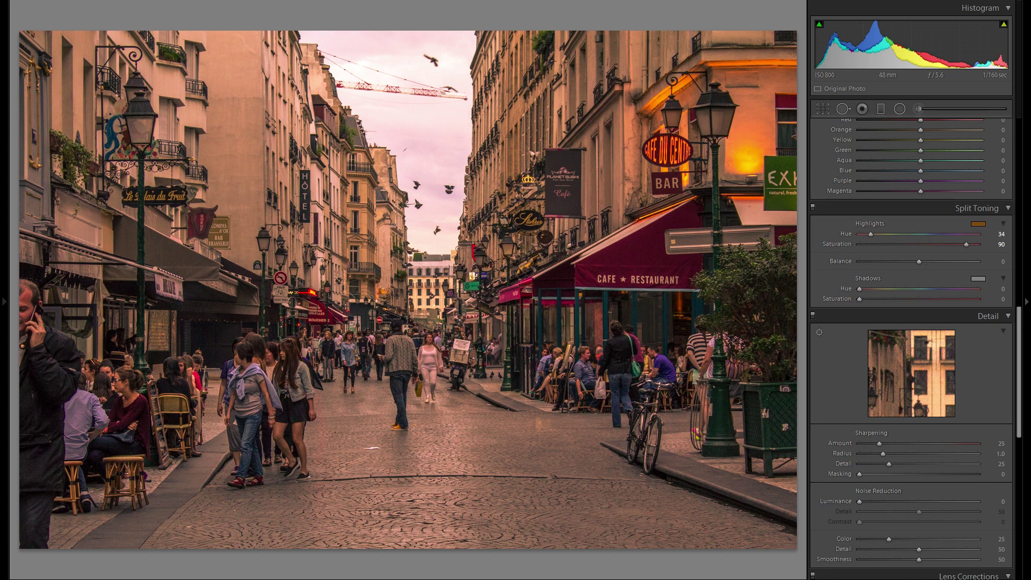
drag(966, 245, 859, 244)
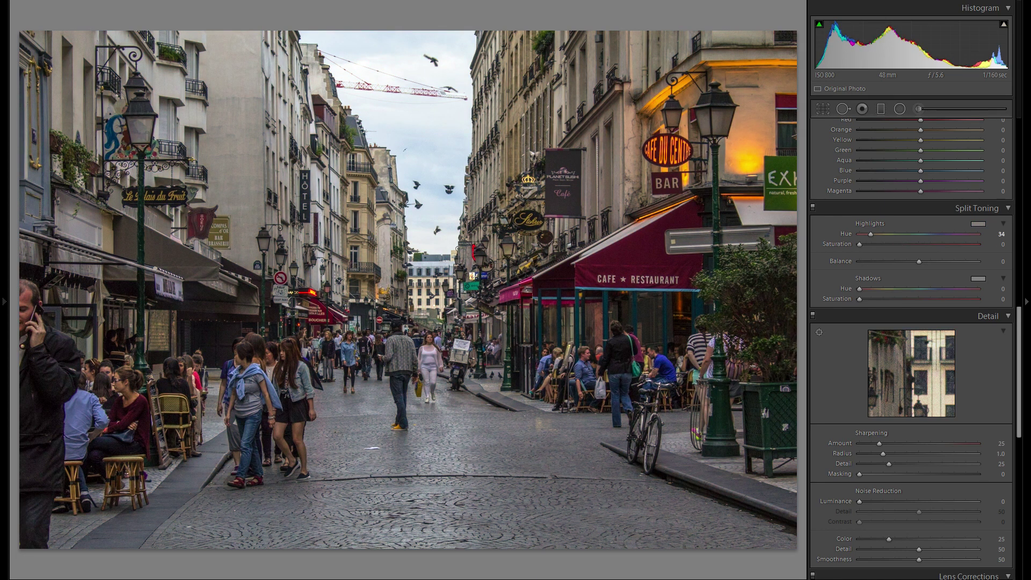
drag(859, 244, 908, 244)
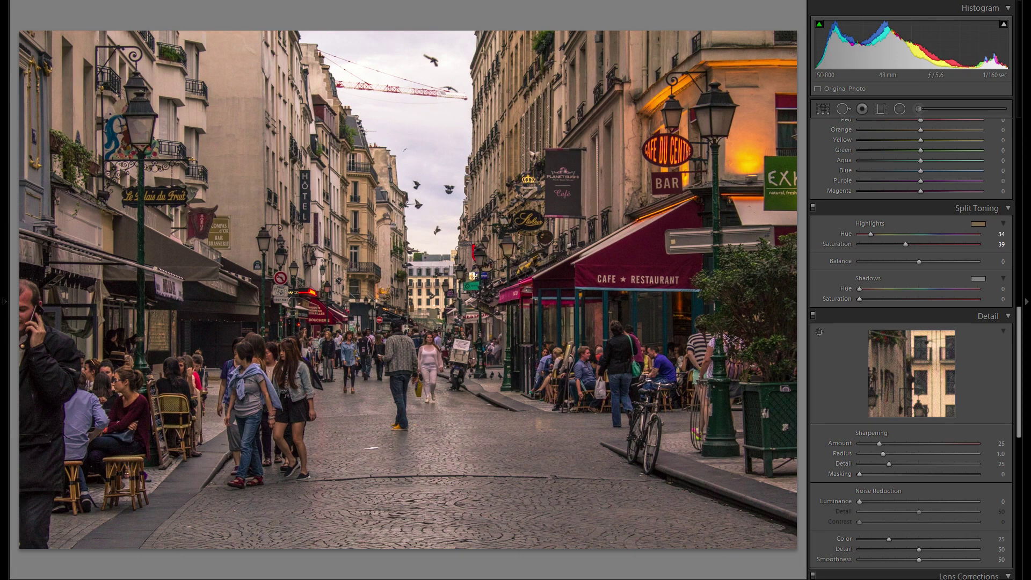
drag(905, 245, 977, 245)
double_click(978, 244)
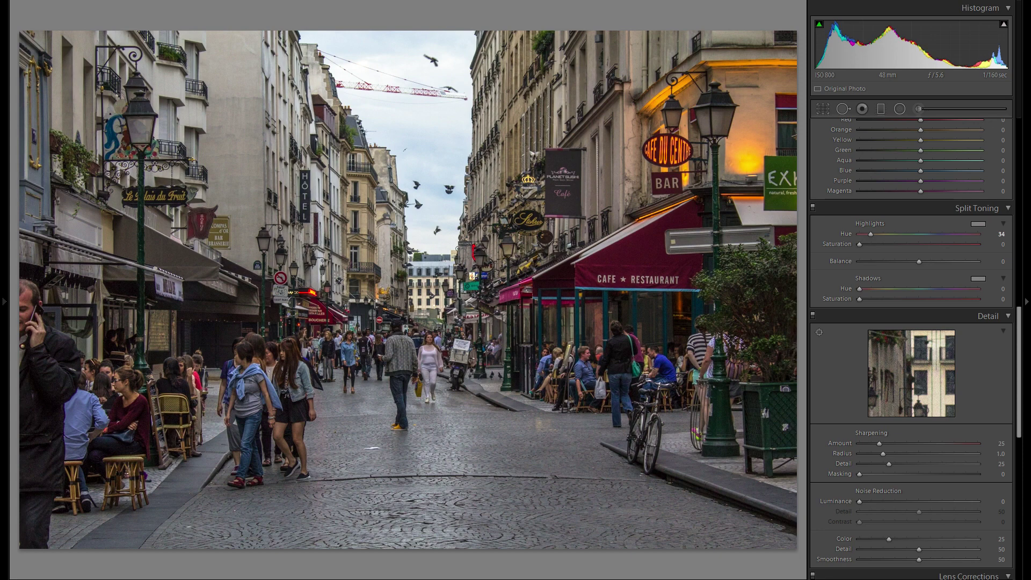
drag(863, 244, 903, 244)
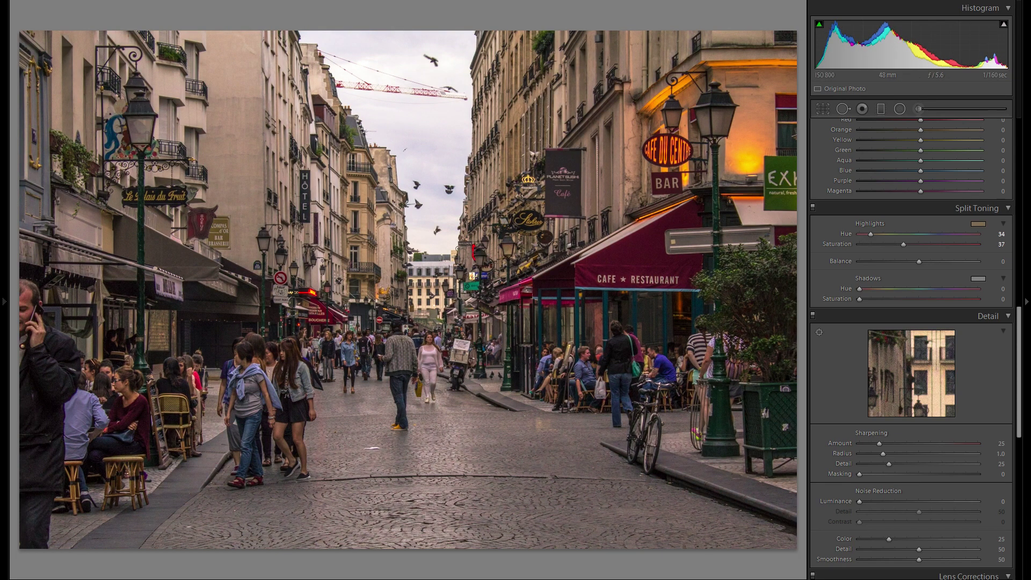
Add a faint warm split tone to the shadows with Shadows Hue 33 and Saturation 7
mouse_move(860, 299)
mouse_down()
mouse_move(913, 299)
mouse_move(870, 289)
mouse_up()
drag(916, 299, 953, 299)
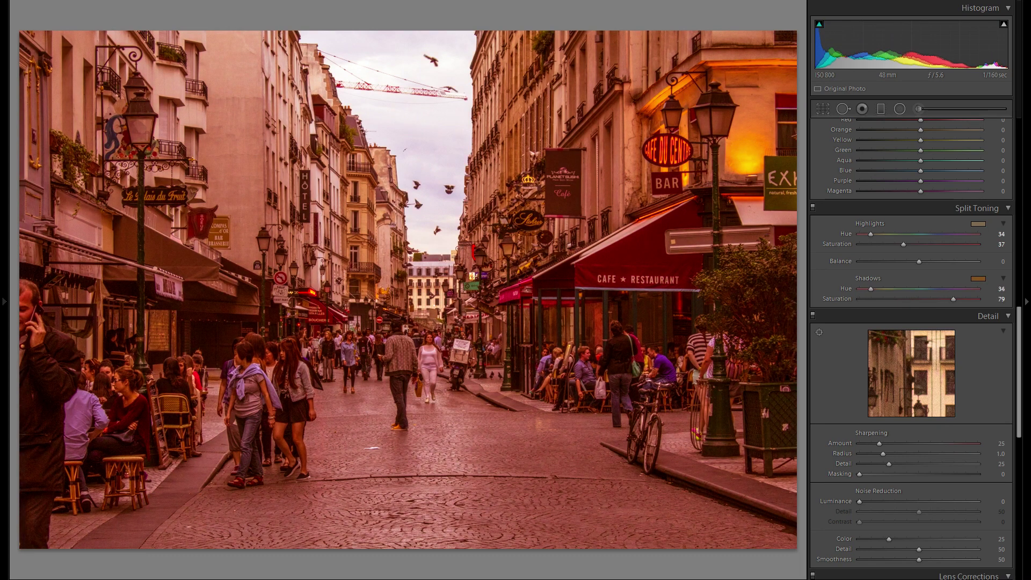
drag(871, 289, 873, 289)
drag(954, 299, 955, 299)
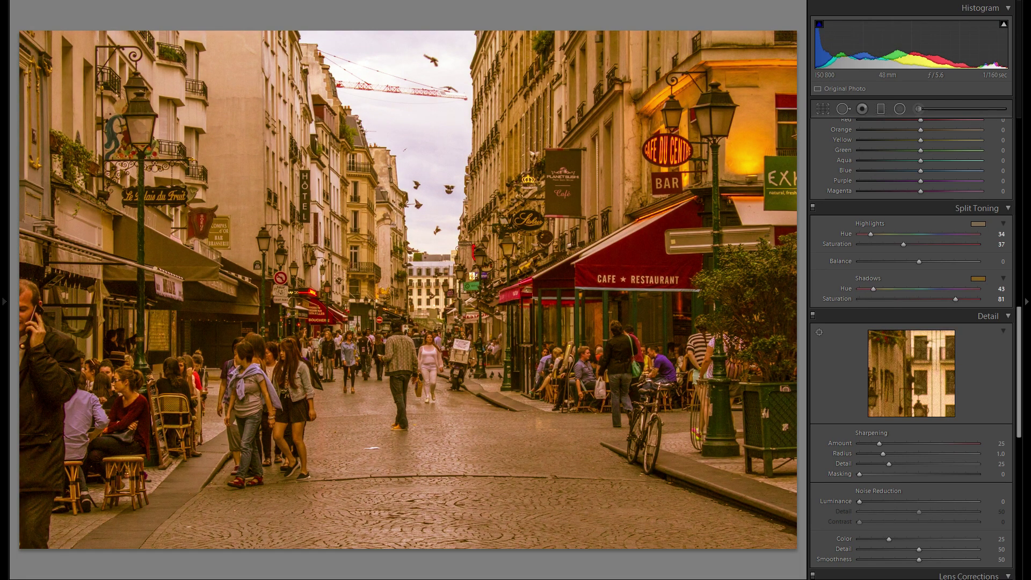
mouse_move(873, 289)
mouse_down()
mouse_move(956, 288)
mouse_move(869, 289)
mouse_up()
drag(952, 299, 890, 299)
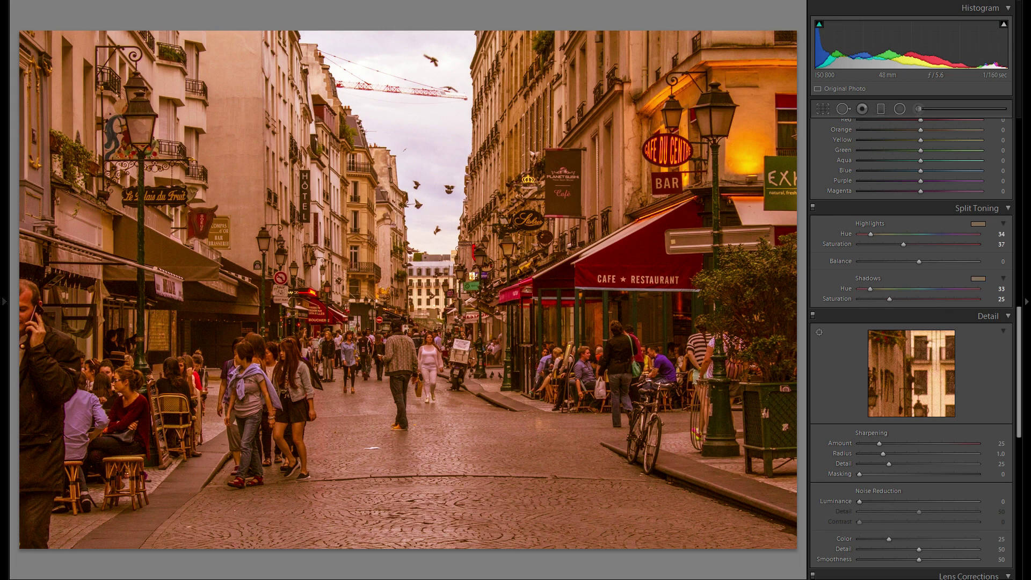
drag(889, 300, 886, 299)
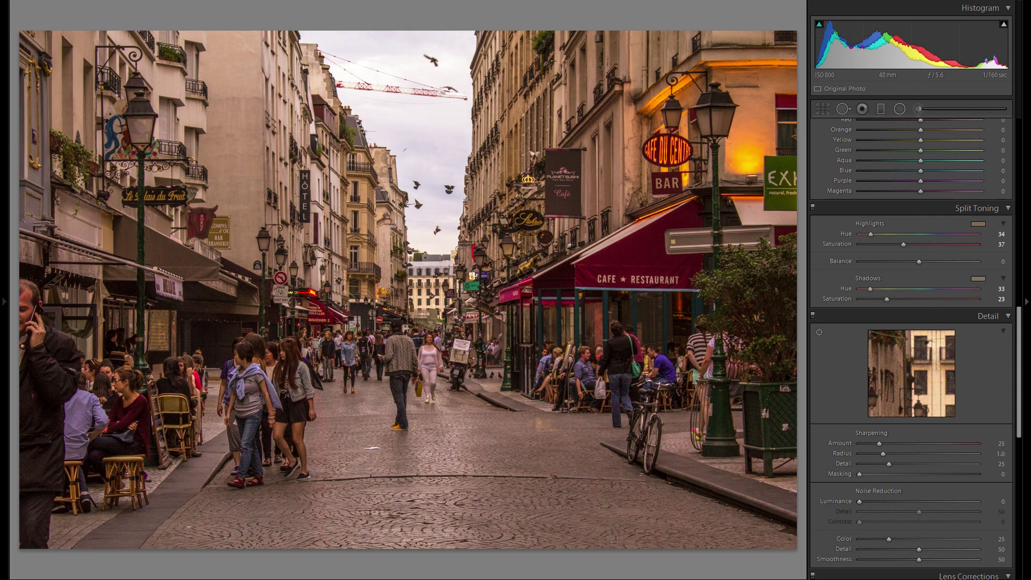
drag(886, 299, 860, 299)
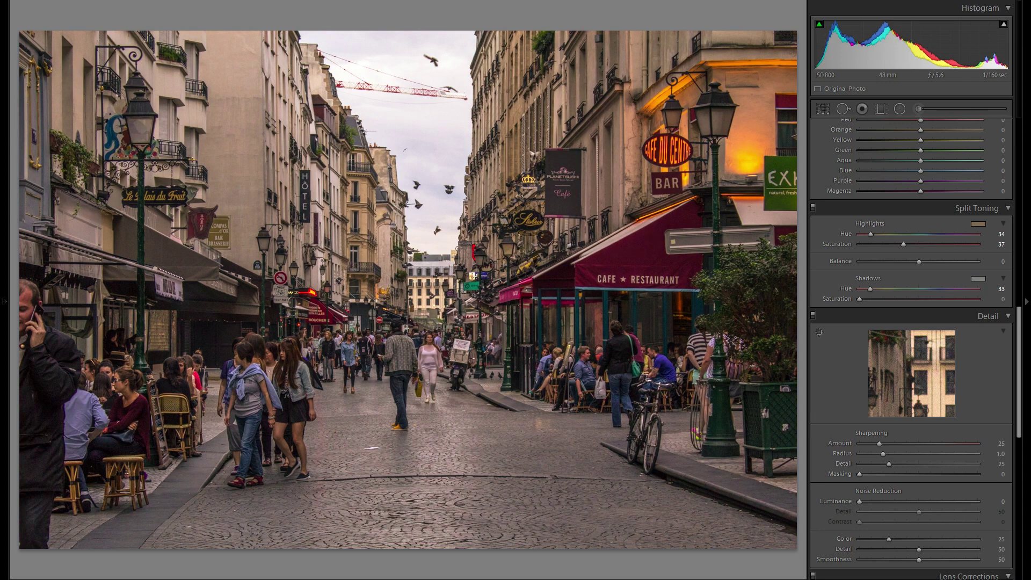
drag(859, 299, 866, 299)
Inspect the grain on the pedestrians and cobblestones at full size and set Luminance noise reduction to 30
scroll(928, 333, down, 3)
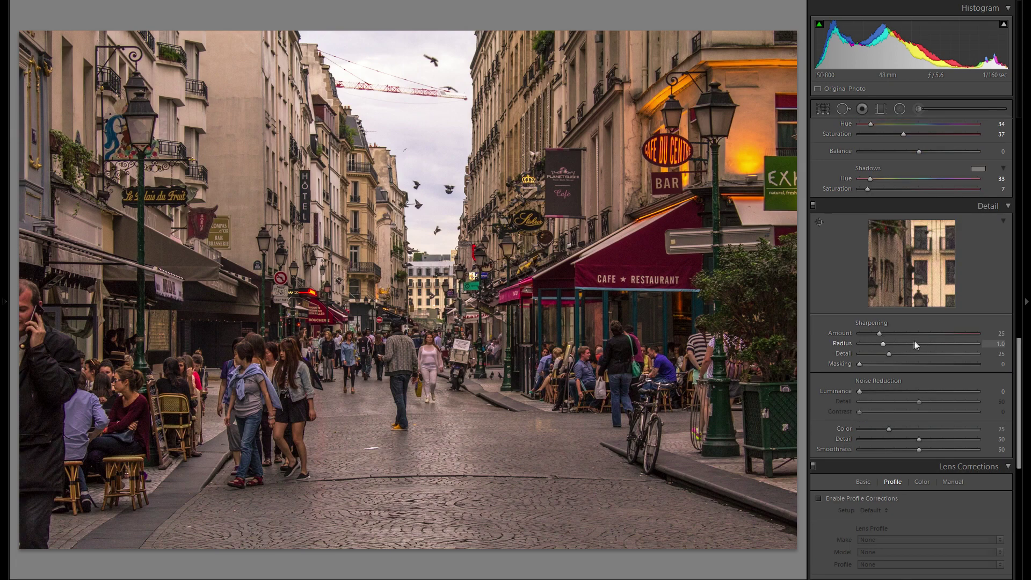
click(398, 504)
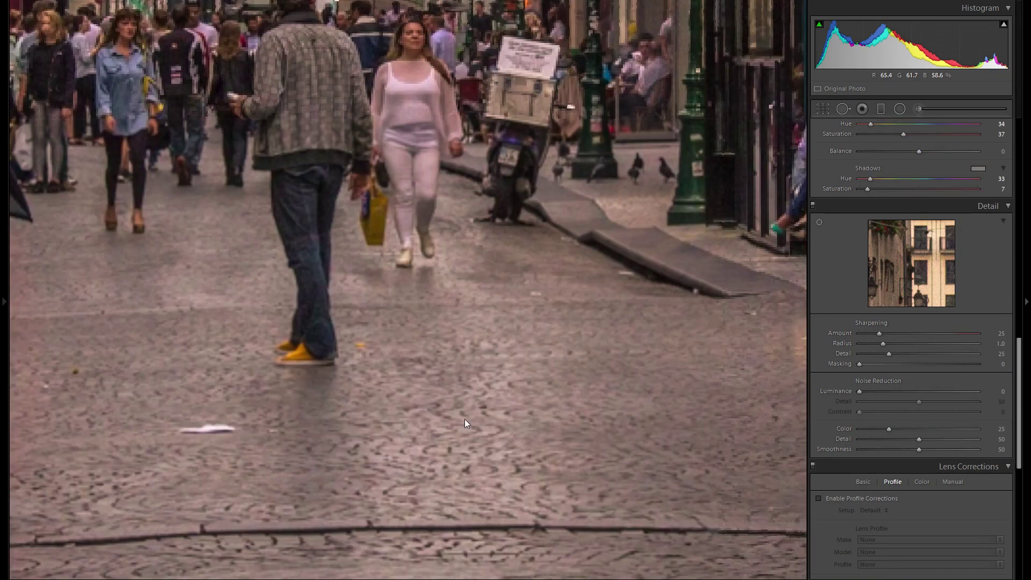
drag(465, 424, 456, 394)
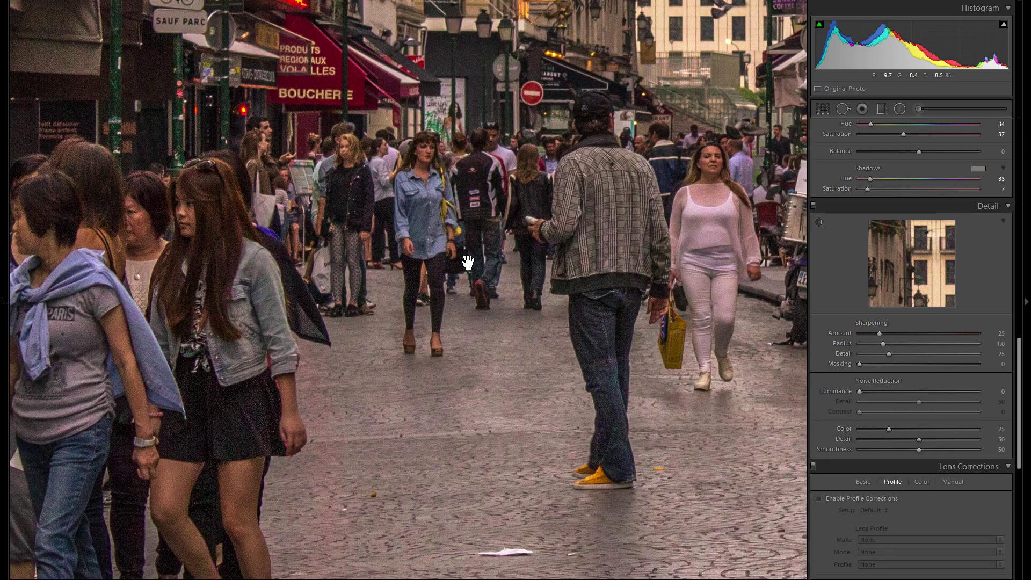
scroll(919, 324, up, 5)
scroll(919, 324, up, 5)
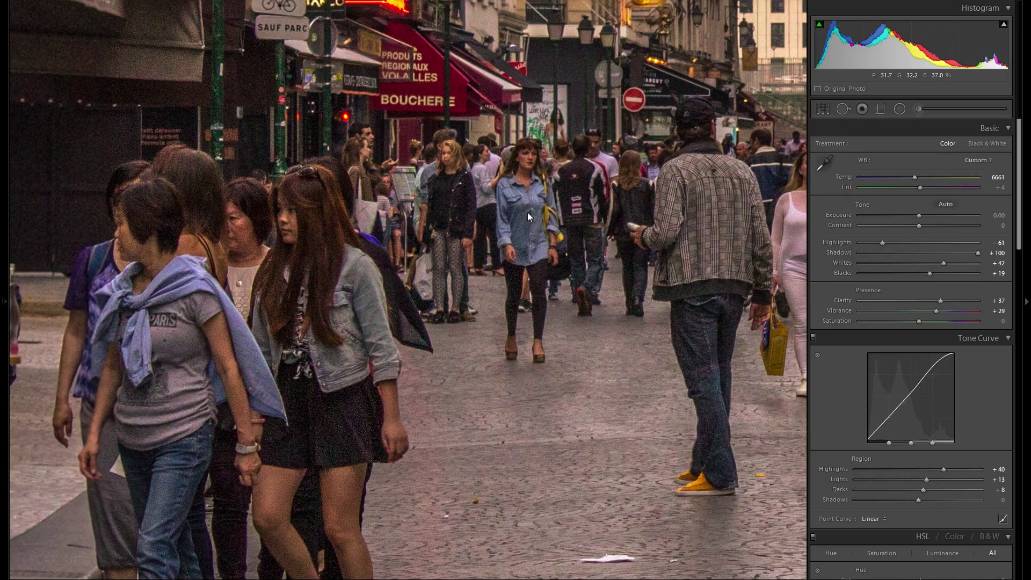
drag(529, 217, 348, 114)
scroll(953, 333, down, 10)
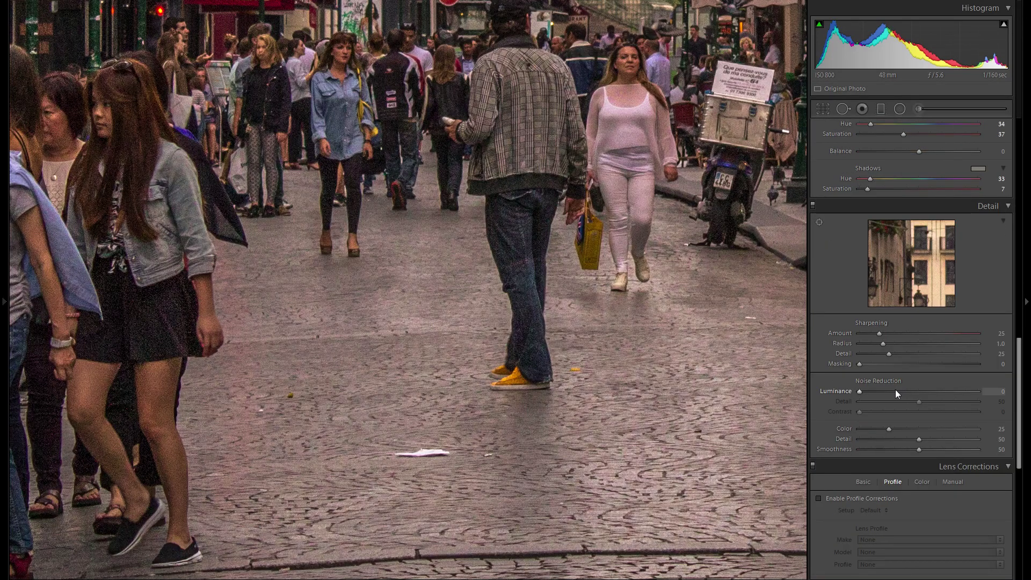
click(882, 391)
drag(885, 391, 895, 392)
Check the smoothing around the people and raise Luminance noise reduction to 40
drag(609, 376, 556, 424)
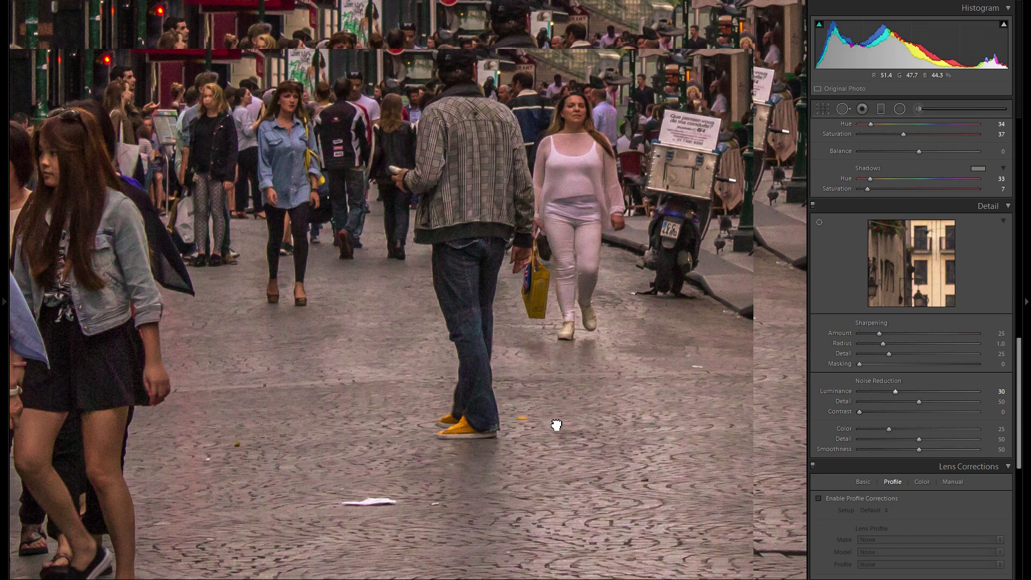
drag(556, 425, 566, 330)
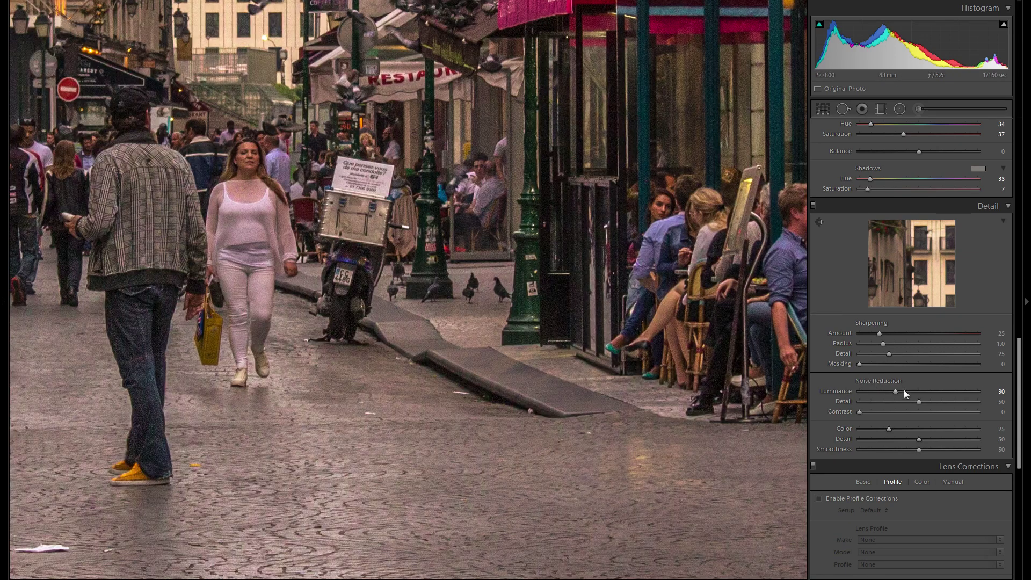
drag(904, 389, 909, 392)
drag(909, 391, 900, 394)
Restore detail in the street scene by setting the Sharpening Amount to 70, checking the people and facades at full size
click(926, 333)
drag(924, 334, 913, 334)
drag(913, 333, 911, 334)
drag(514, 372, 568, 380)
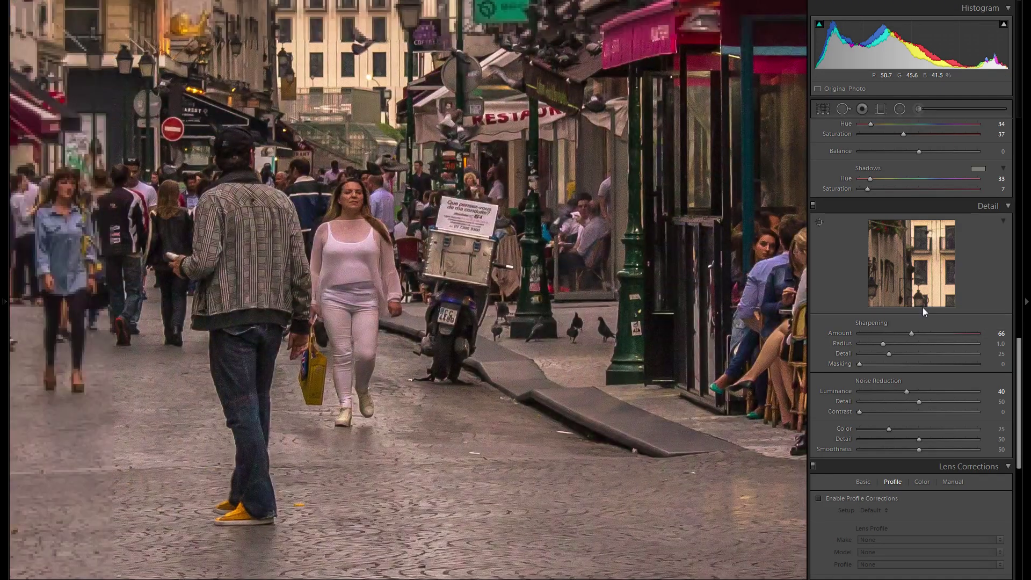
drag(333, 258, 638, 409)
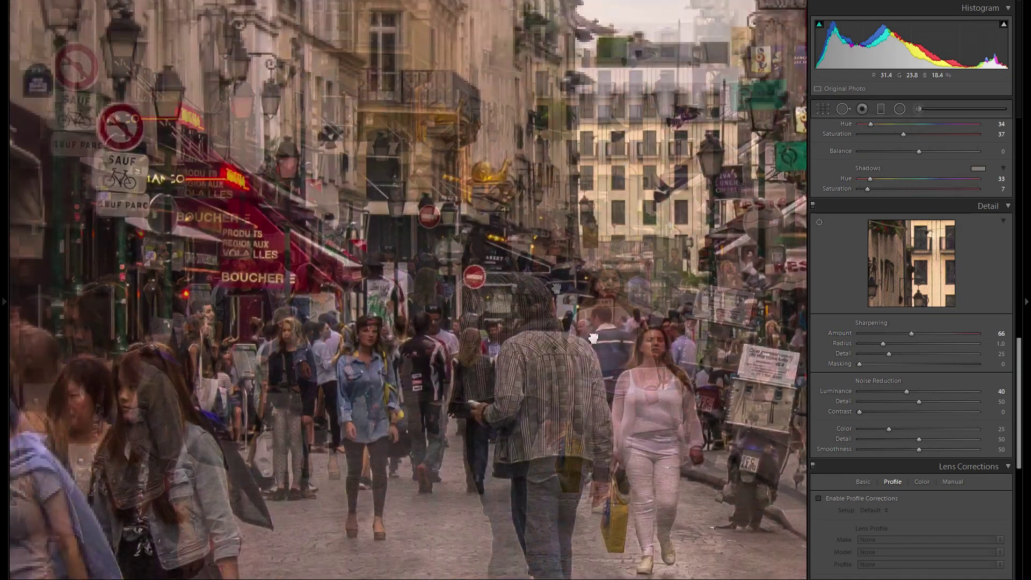
drag(578, 317, 589, 357)
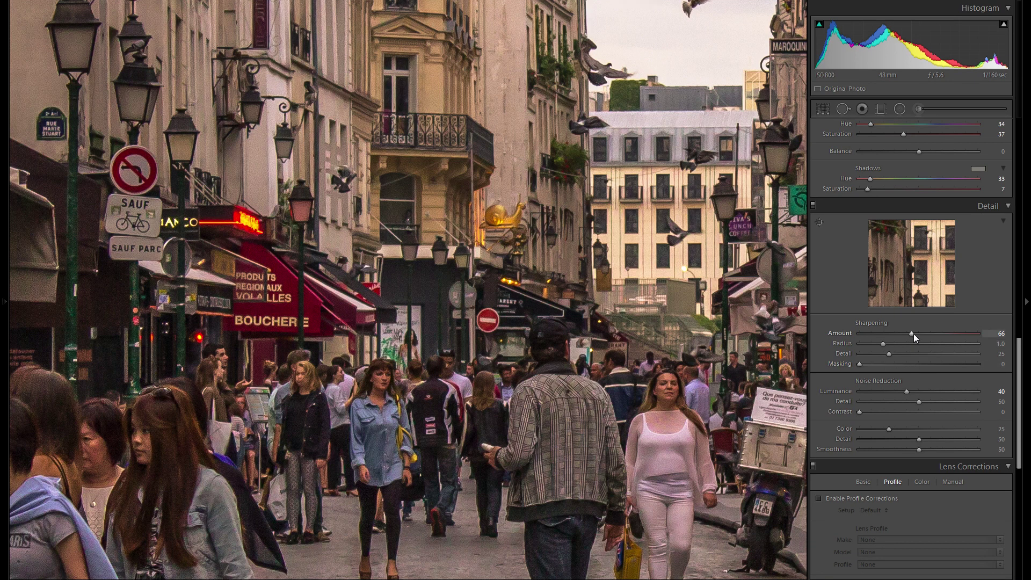
drag(915, 333, 917, 334)
click(562, 282)
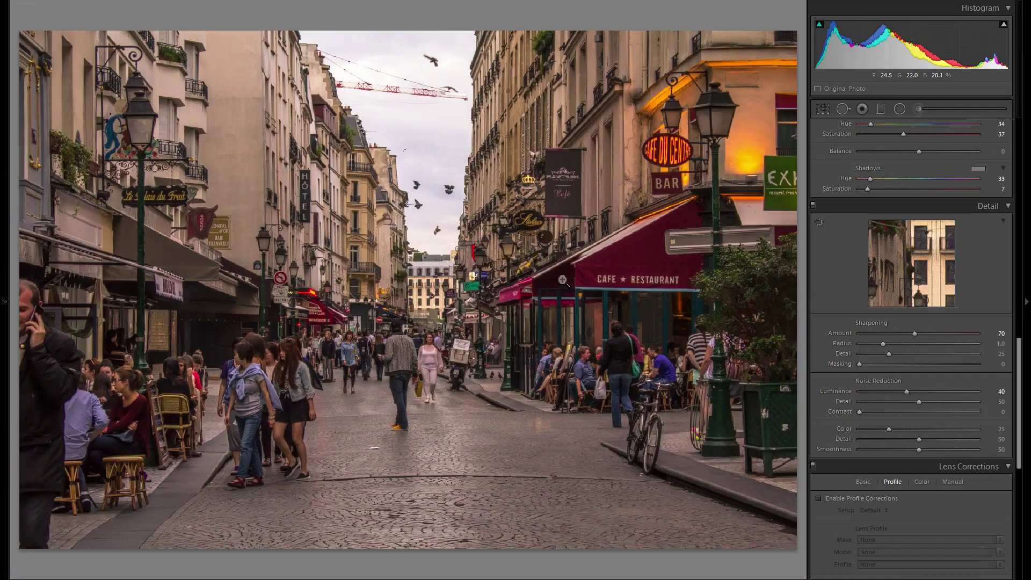
Limit the sharpening to the edges by setting Masking to 78 while previewing the black-and-white mask
key(alt)
drag(902, 364, 939, 366)
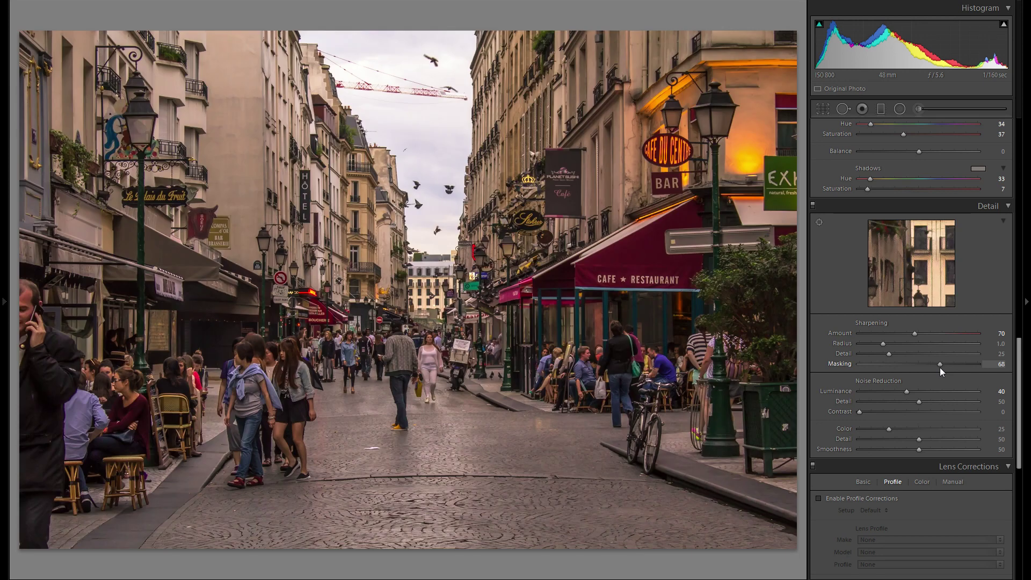
drag(939, 368, 953, 370)
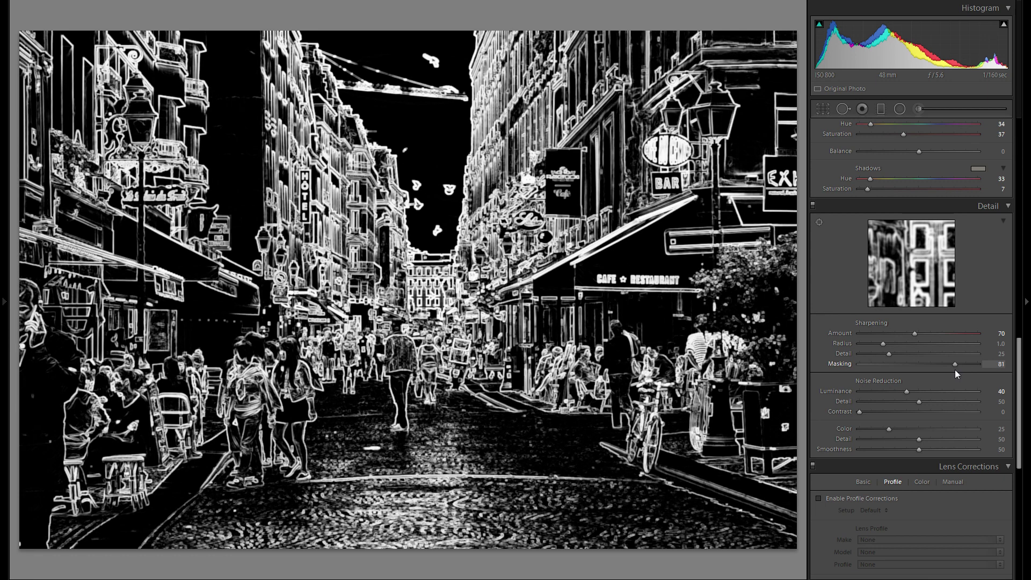
drag(955, 370, 955, 370)
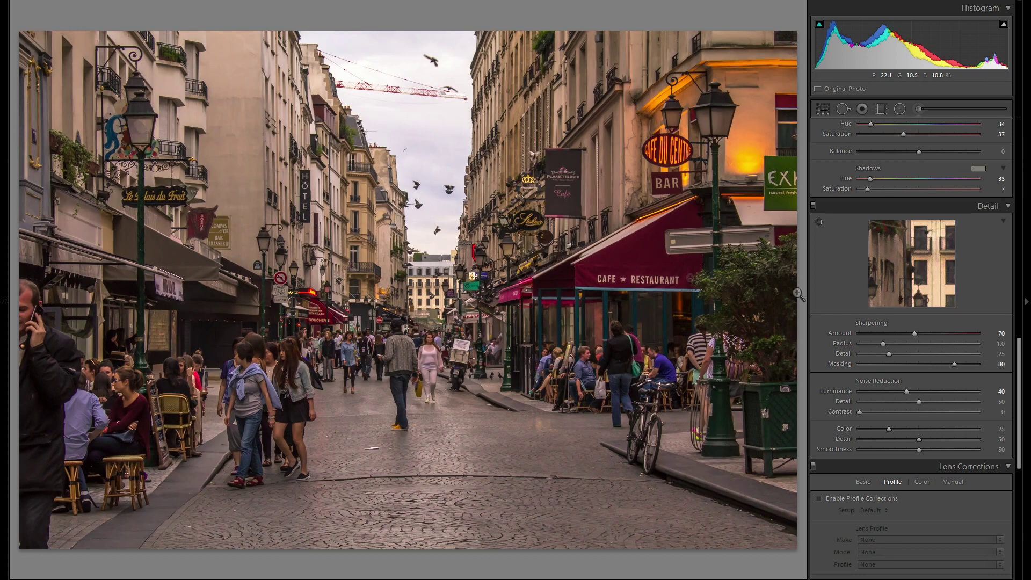
drag(955, 369, 955, 368)
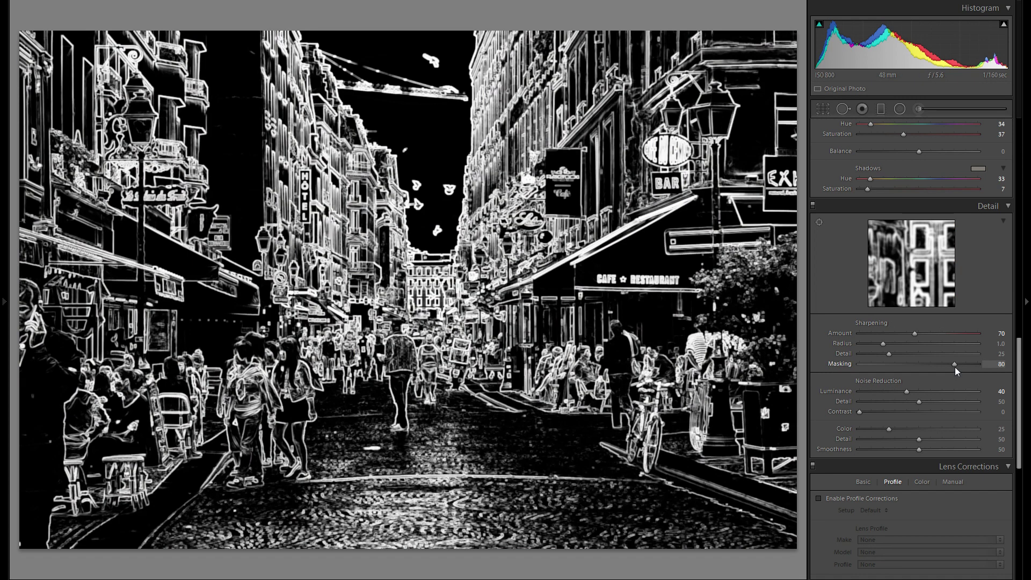
mouse_move(956, 368)
mouse_down()
mouse_move(965, 367)
mouse_move(952, 367)
mouse_up()
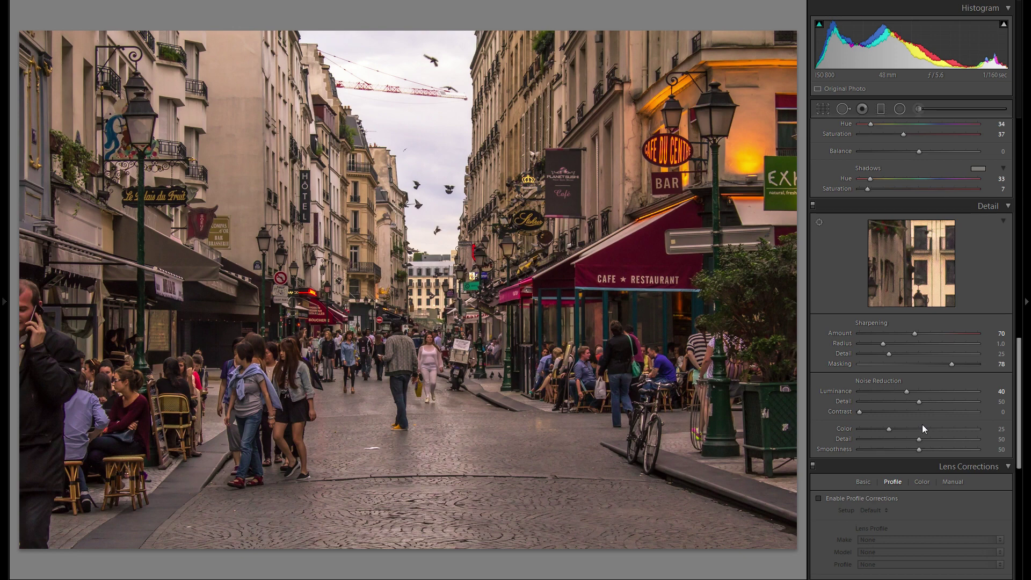
Reduce colour noise by setting Color noise reduction to 86, checking the pedestrians at full size
click(398, 423)
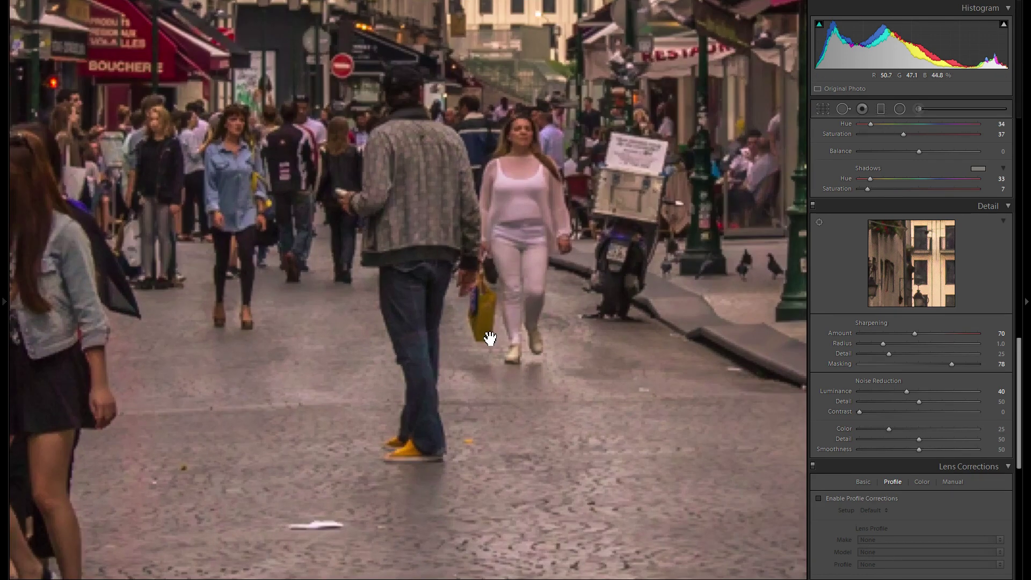
drag(488, 339, 546, 415)
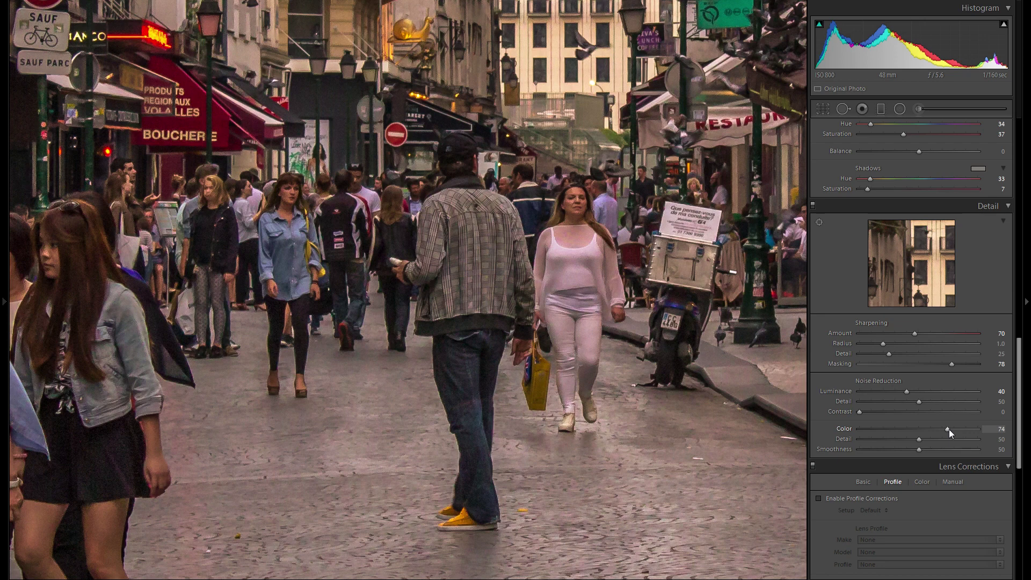
click(964, 431)
double_click(842, 429)
click(961, 429)
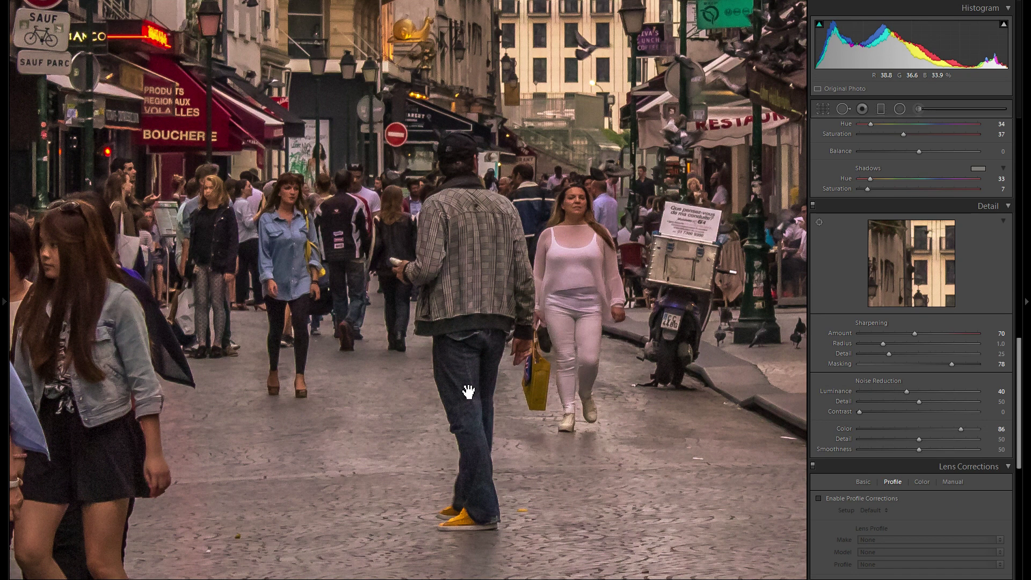
click(445, 379)
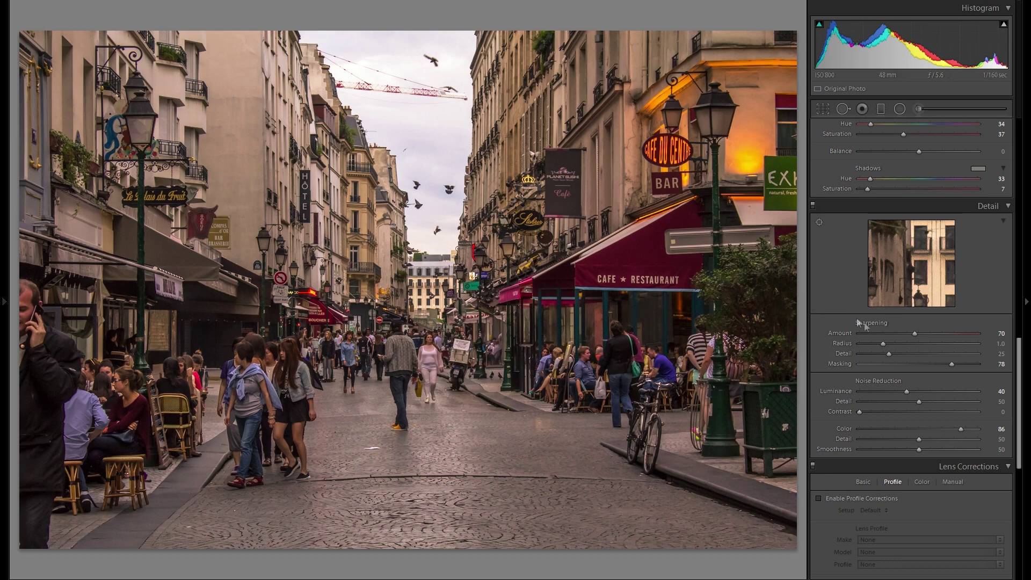
Enable lens profile corrections with the Canon EF-S 18-55mm f/3.5-5.6 IS profile
scroll(859, 322, down, 3)
scroll(875, 357, down, 3)
click(859, 281)
click(895, 319)
click(940, 347)
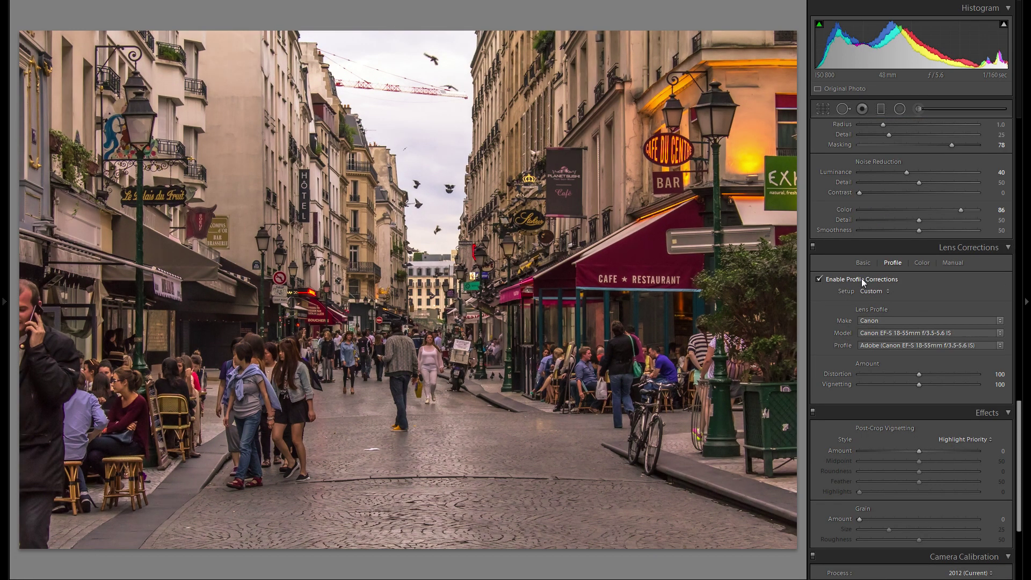
Remove the lens profile's vignetting correction by setting its Vignetting amount to 0, with Distortion at 100
mouse_move(919, 374)
mouse_down()
mouse_move(903, 373)
mouse_move(919, 378)
mouse_up()
drag(920, 386, 804, 382)
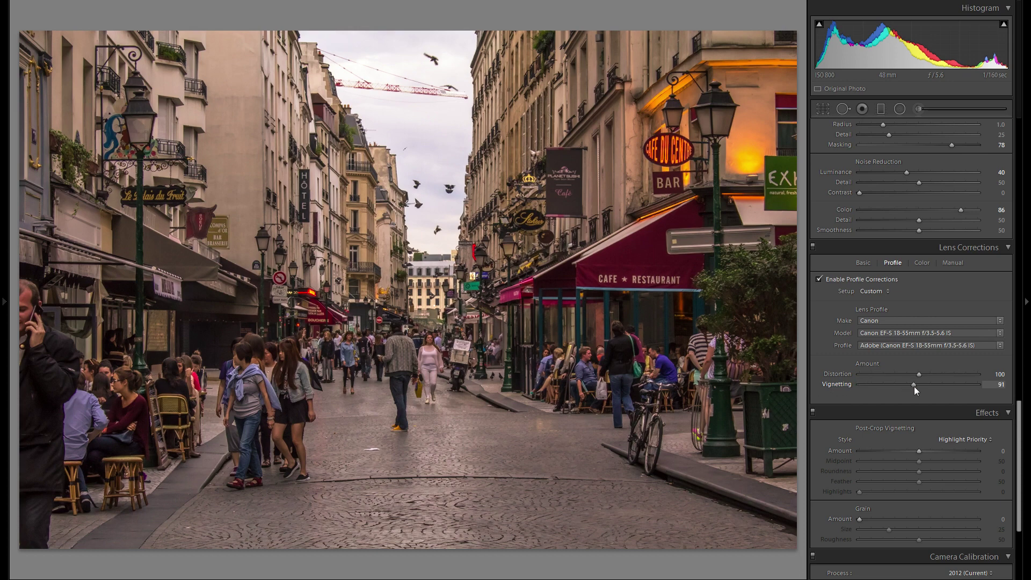
drag(920, 385, 847, 392)
click(859, 376)
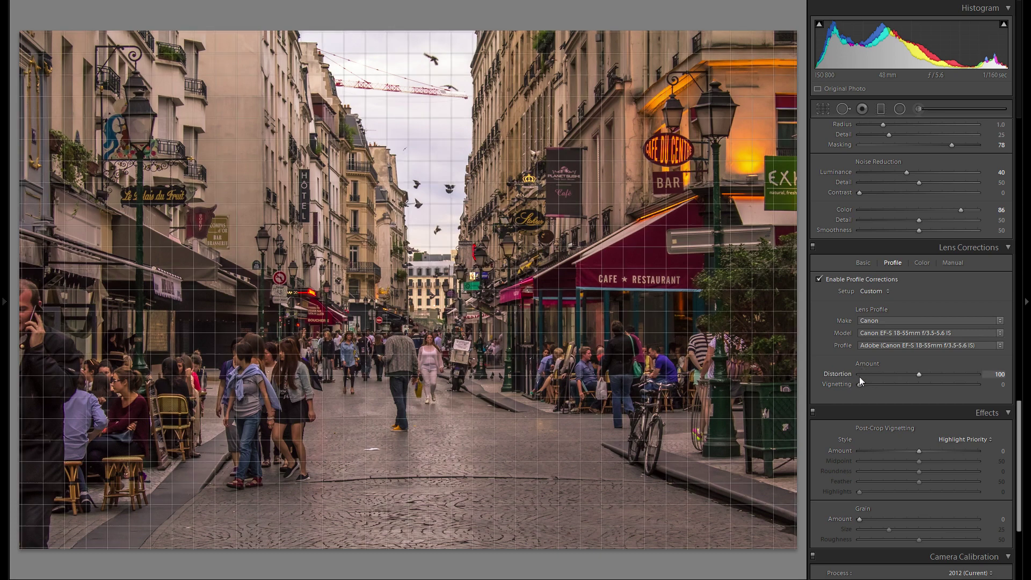
Turn on Remove Chromatic Aberration in the lens corrections and leave the lens profile's Distortion amount at 100
click(882, 373)
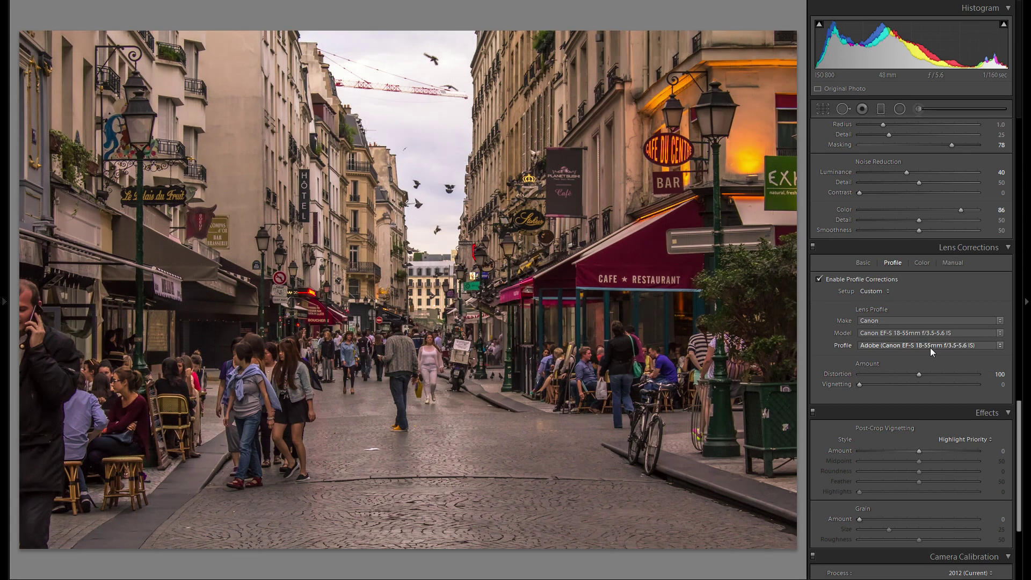
click(922, 261)
click(863, 281)
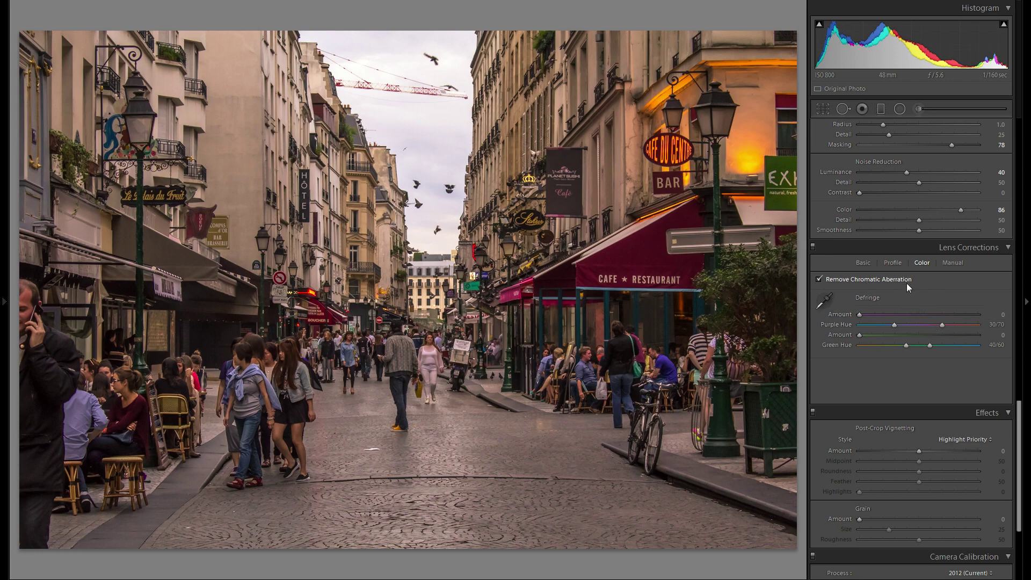
click(887, 262)
drag(915, 372, 918, 371)
Add a subtle dark post-crop vignette with Amount −10 and Midpoint 37, using the Highlight Priority style
scroll(880, 343, up, 3)
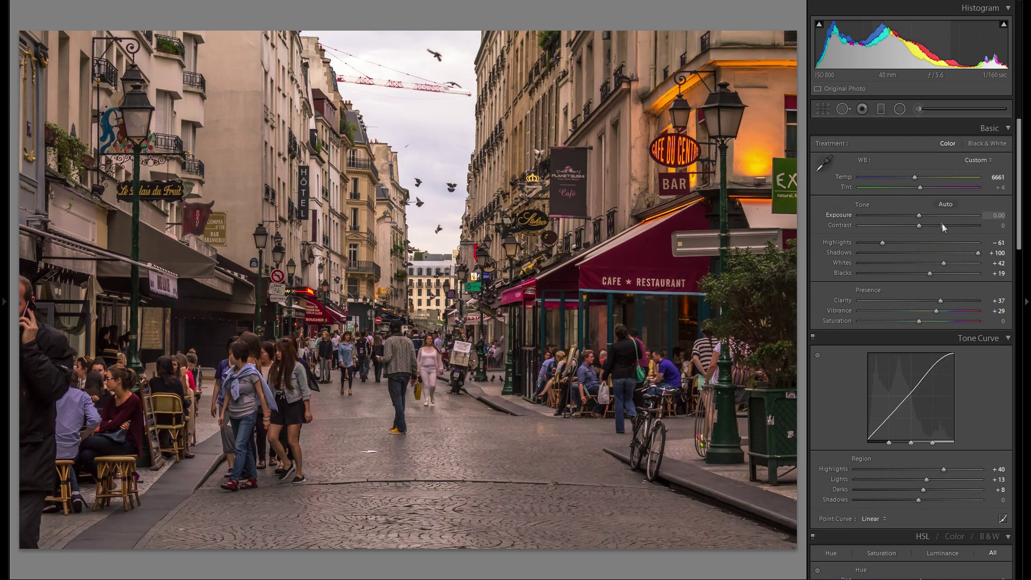
scroll(942, 226, down, 10)
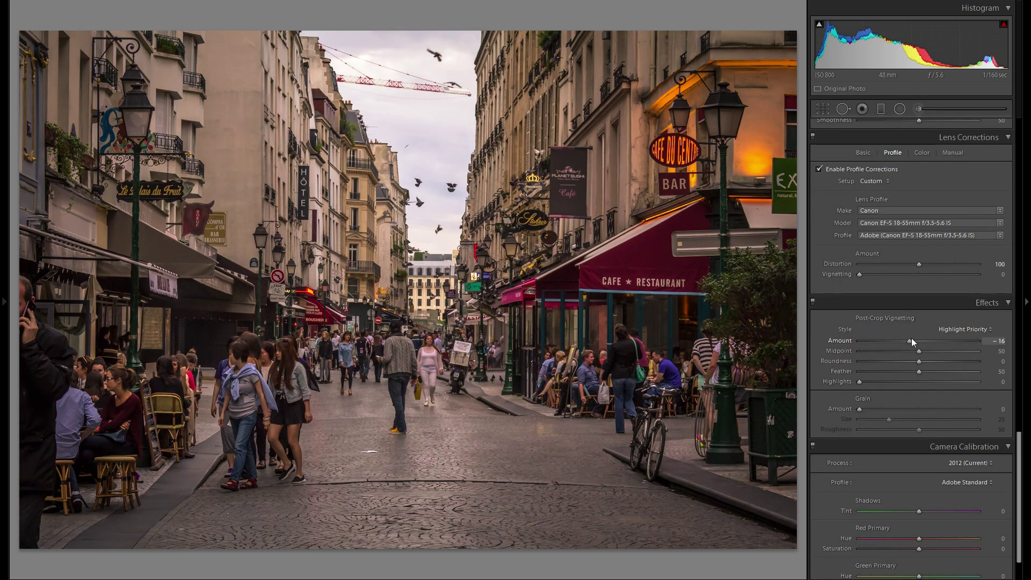
double_click(833, 341)
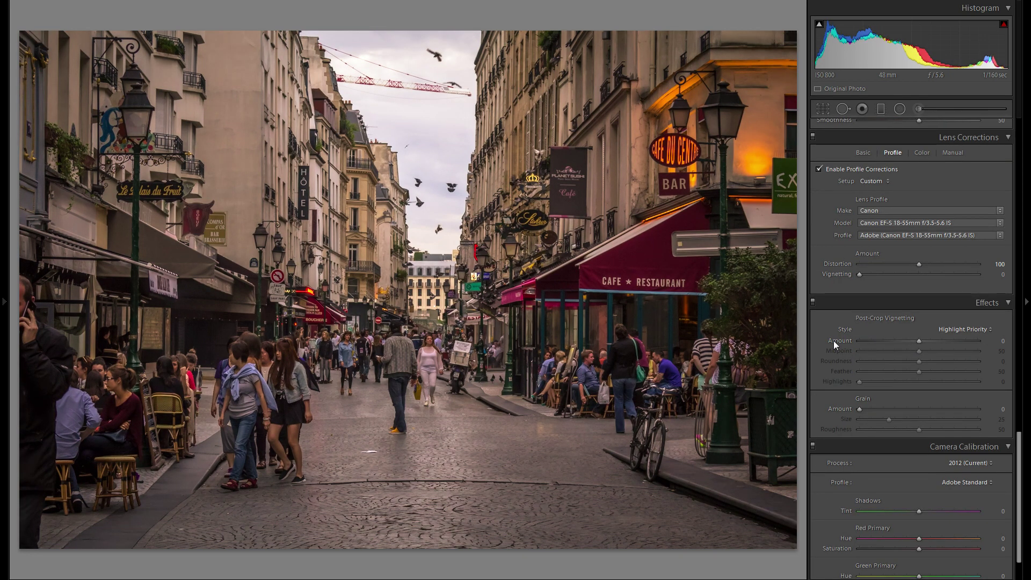
click(911, 341)
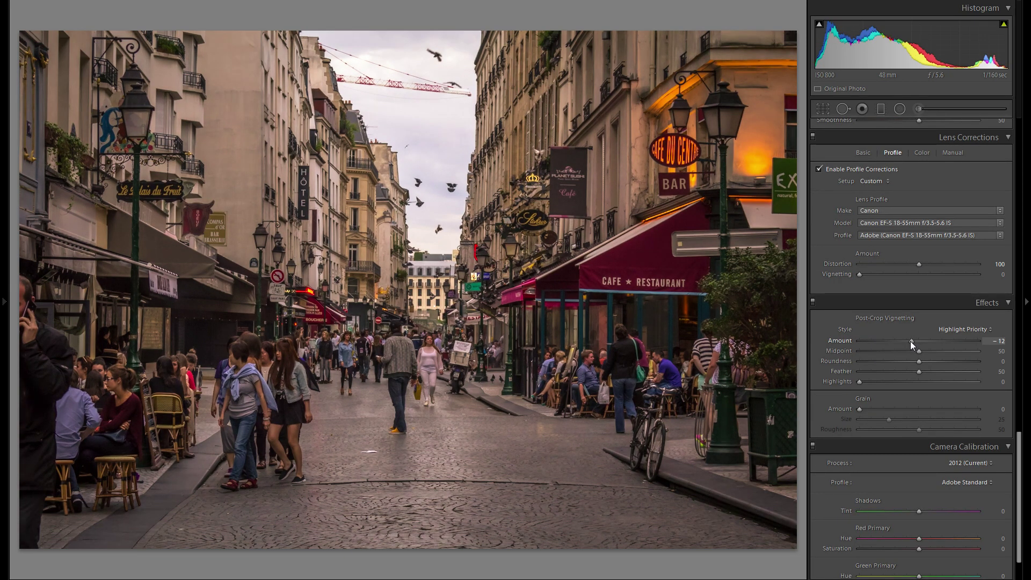
mouse_move(919, 350)
mouse_down()
mouse_move(897, 344)
mouse_move(911, 342)
mouse_up()
double_click(841, 342)
drag(920, 342, 913, 341)
Try the Camera Faithful and Camera Landscape calibration profiles on the photo
scroll(927, 339, down, 2)
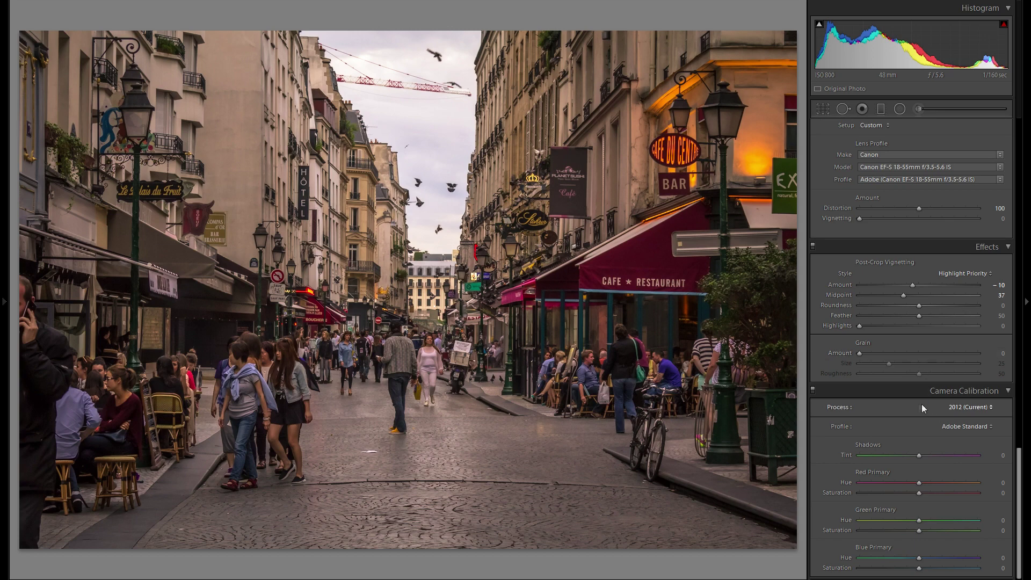
click(967, 430)
click(972, 429)
click(970, 426)
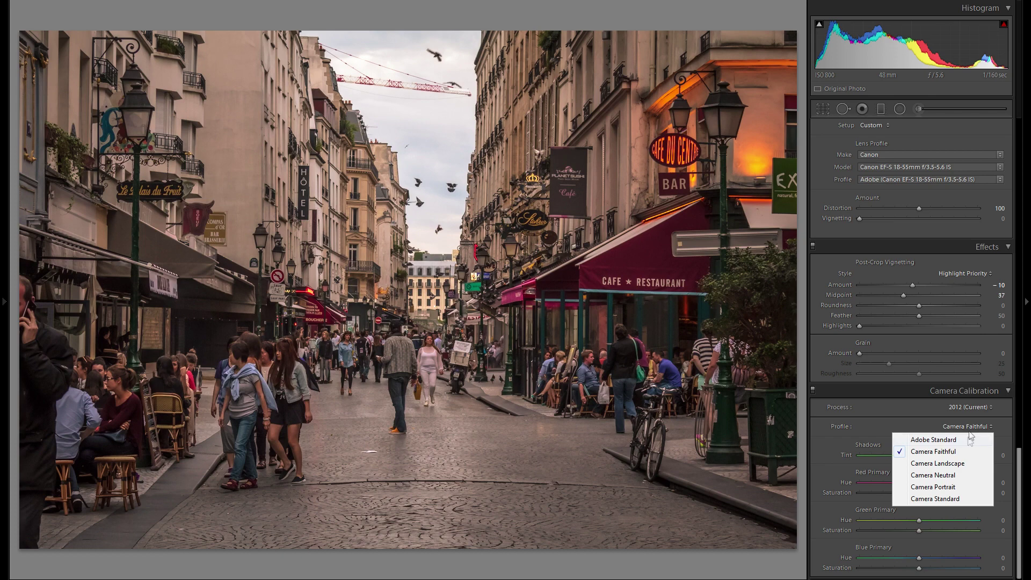
click(961, 463)
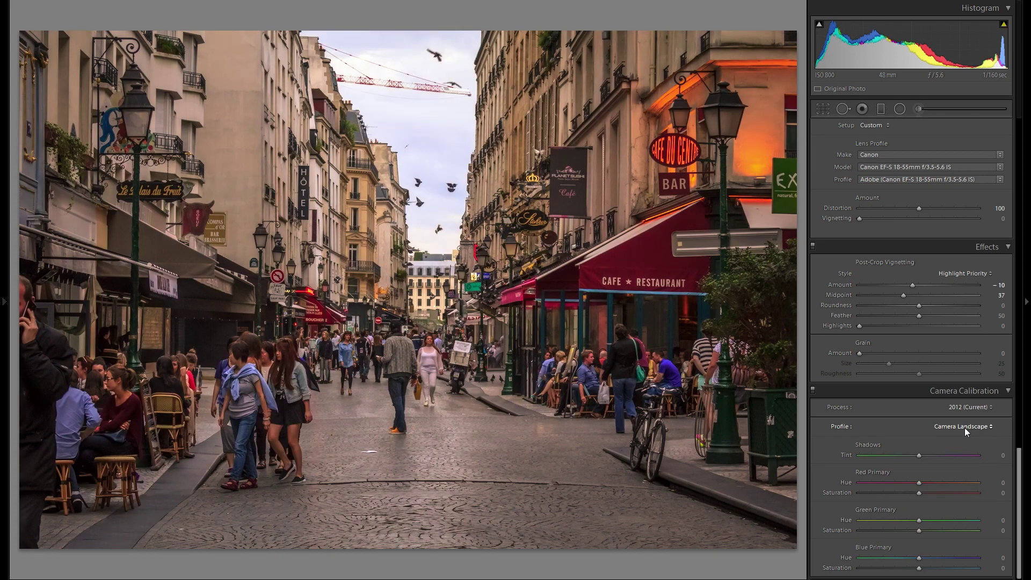
Try the Camera Neutral, Camera Portrait and Camera Standard calibration profiles, returning to Adobe Standard
click(964, 427)
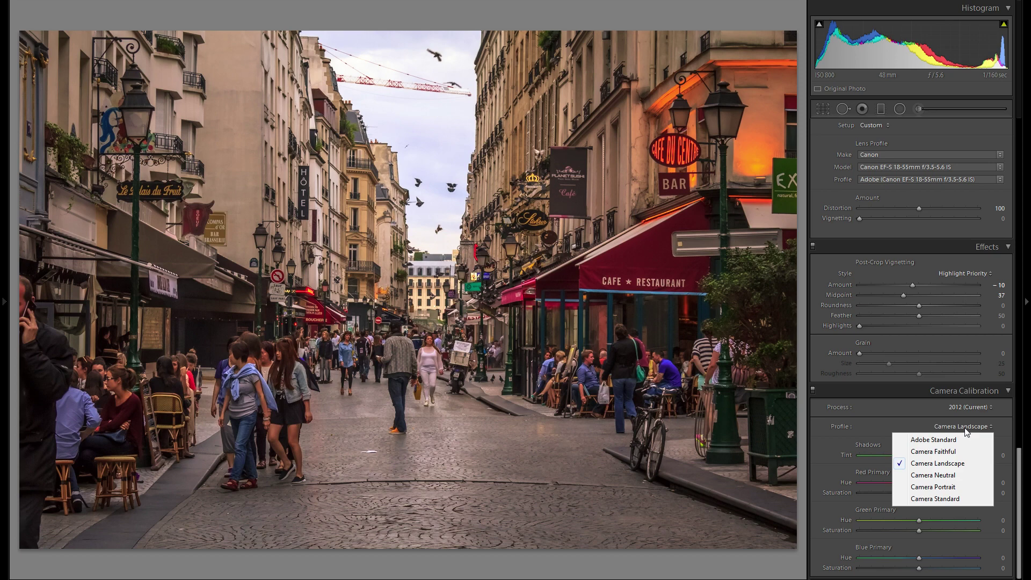
click(961, 475)
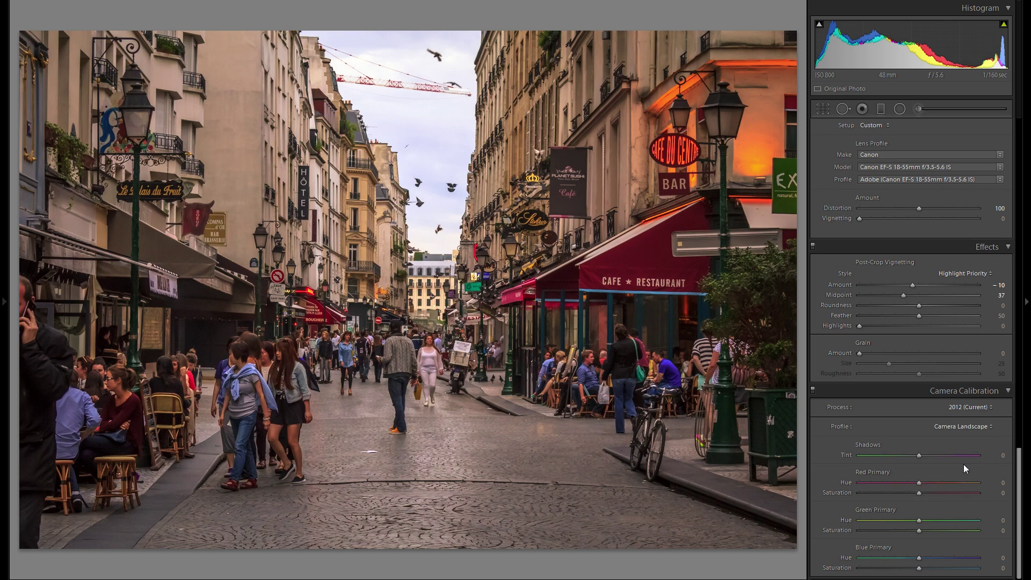
click(967, 424)
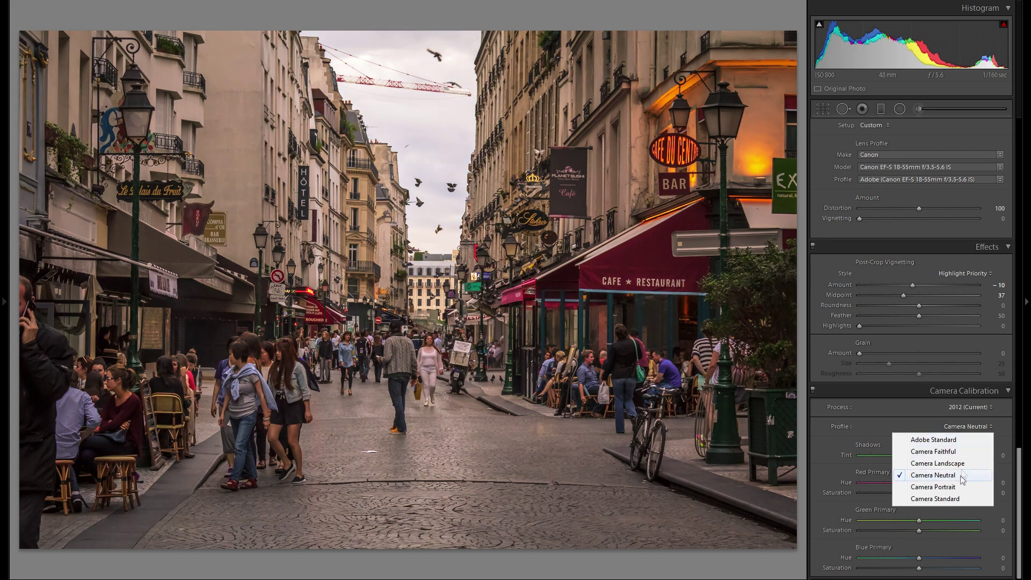
click(962, 475)
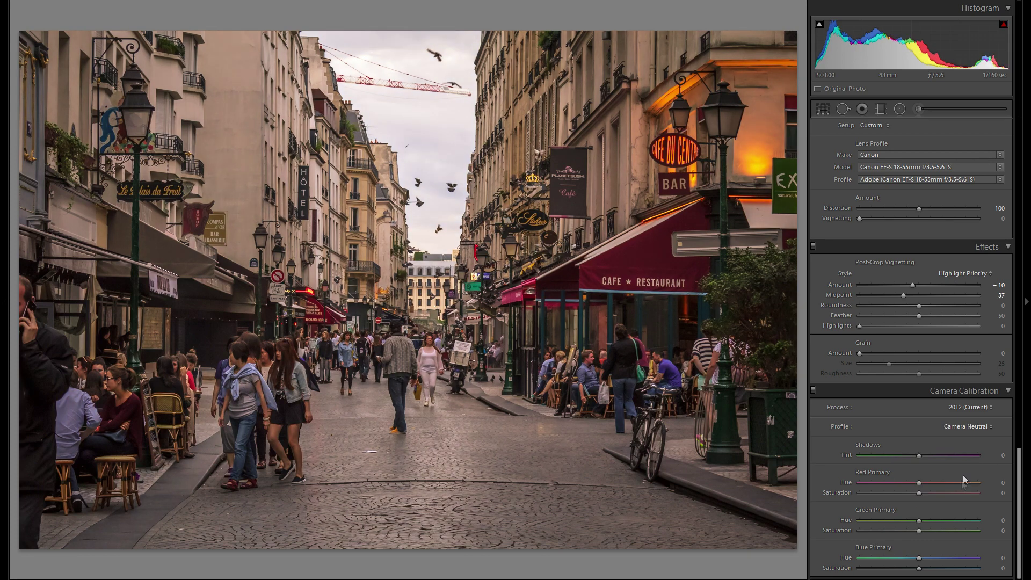
click(967, 428)
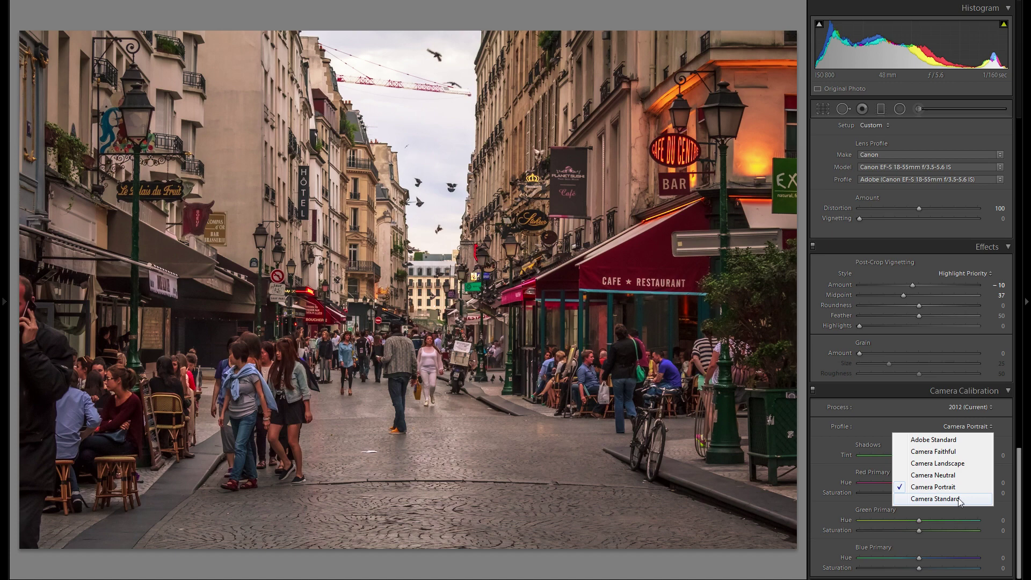
click(958, 498)
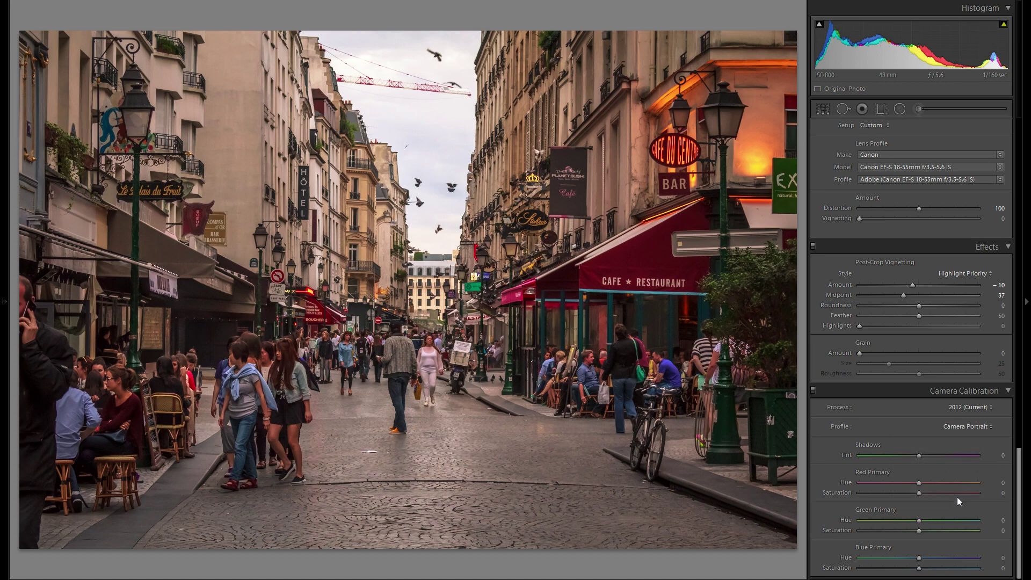
click(972, 426)
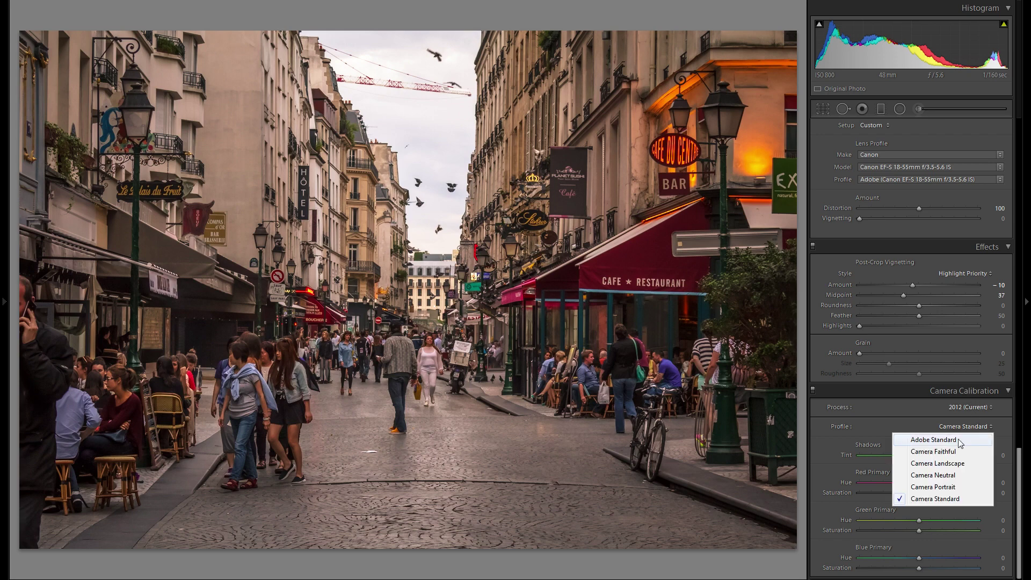
key(Escape)
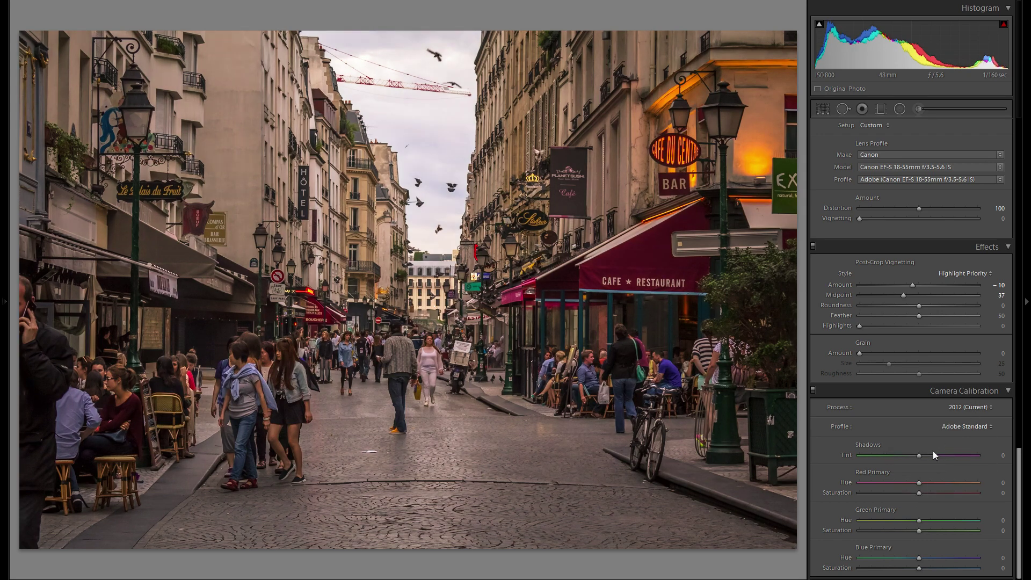
Apply the Camera Landscape calibration profile, comparing it with Adobe Standard
click(972, 426)
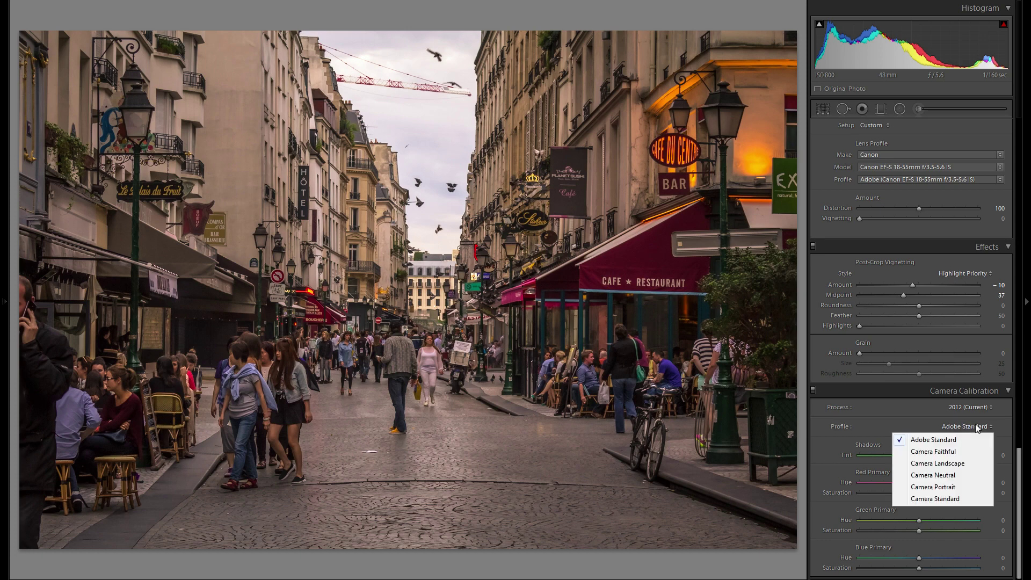
click(974, 466)
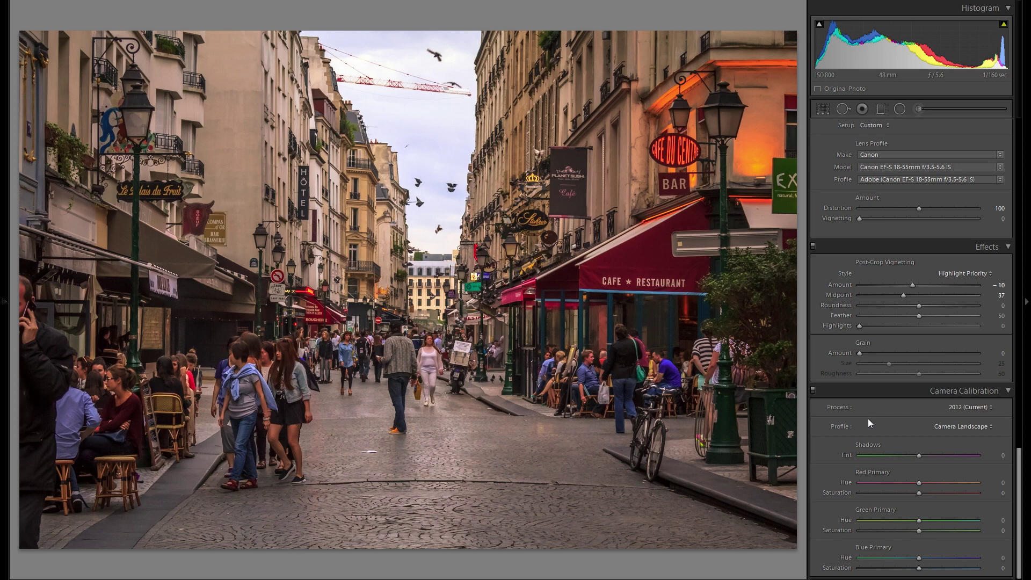
click(947, 428)
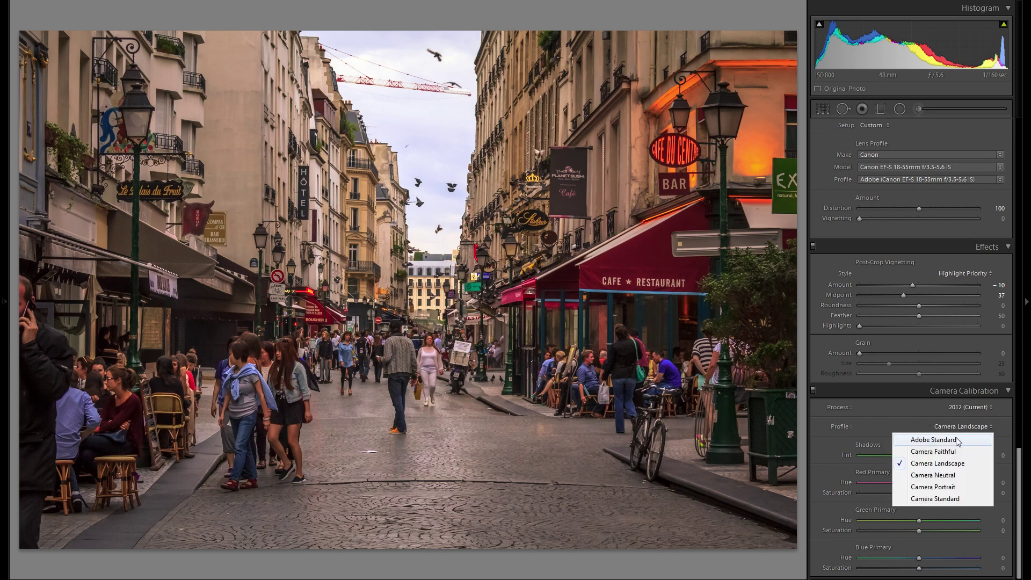
click(953, 439)
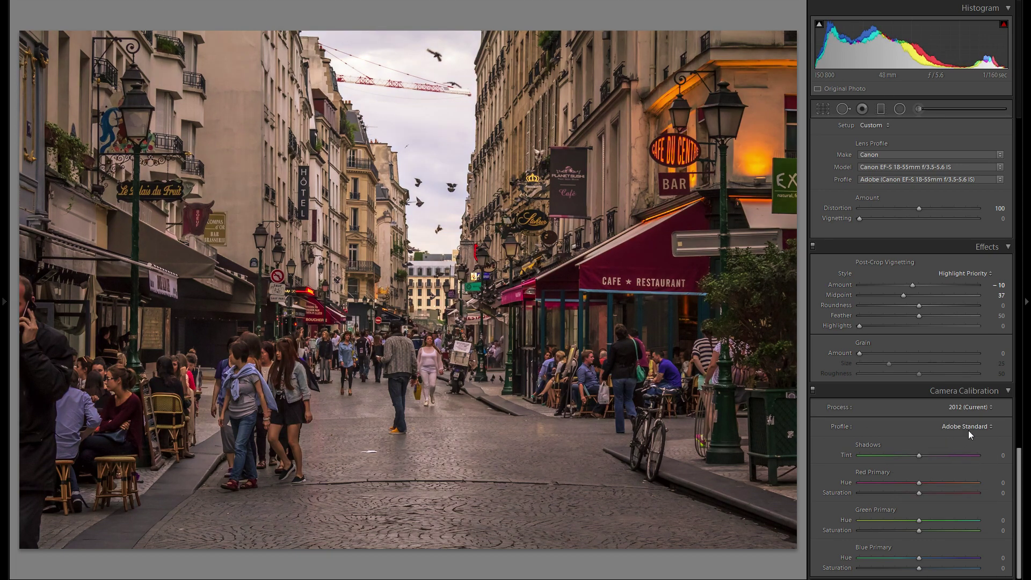
click(968, 428)
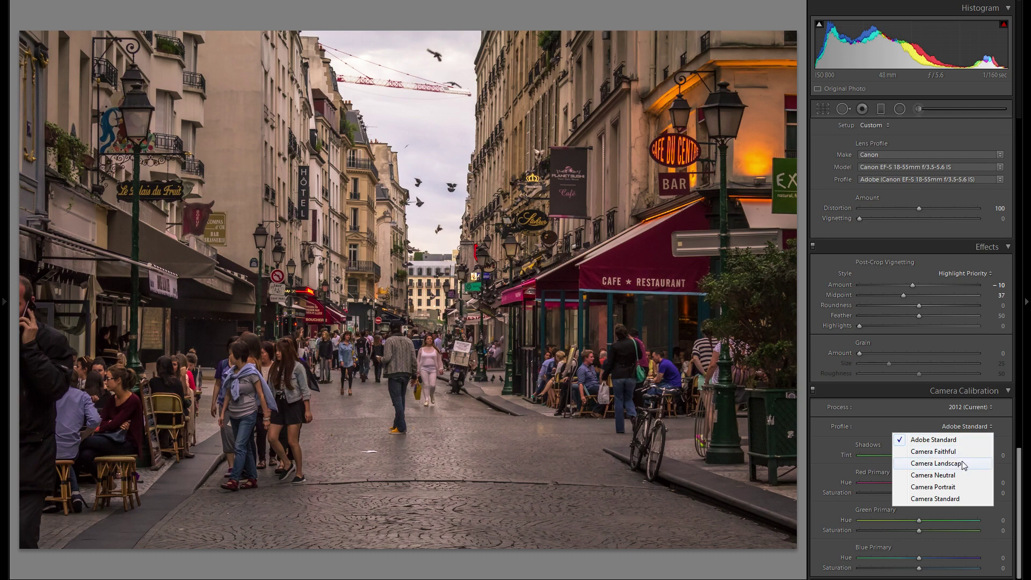
click(963, 464)
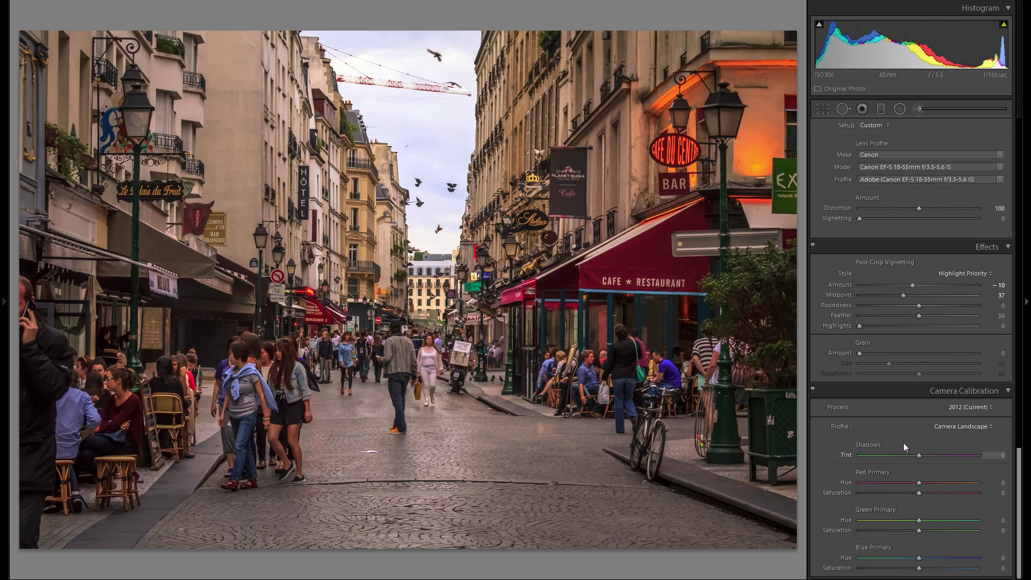
Activate the Graduated Filter and reset its Exposure to 0
scroll(905, 429, up, 10)
scroll(920, 395, down, 10)
scroll(906, 424, up, 15)
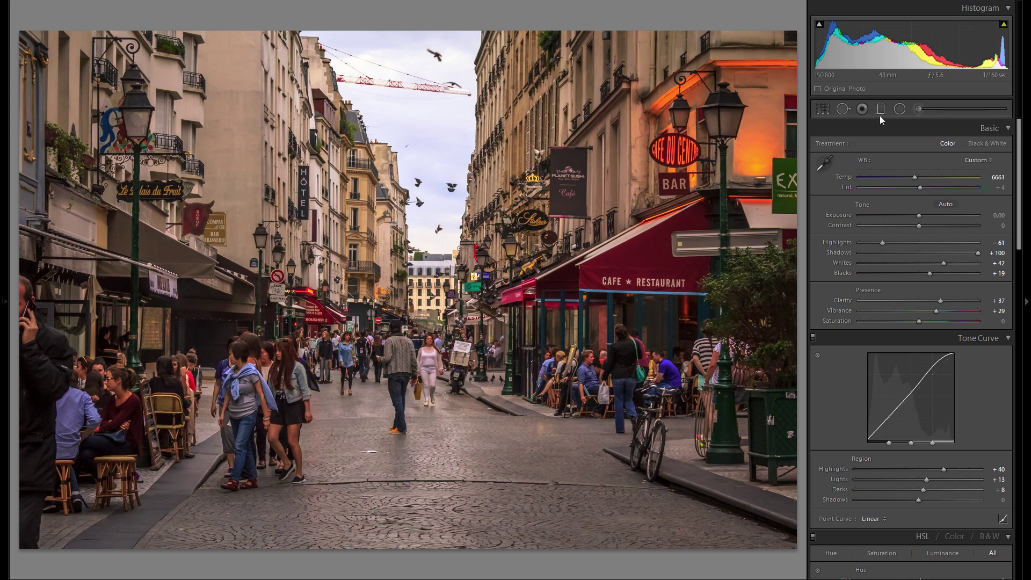
key(m)
double_click(837, 183)
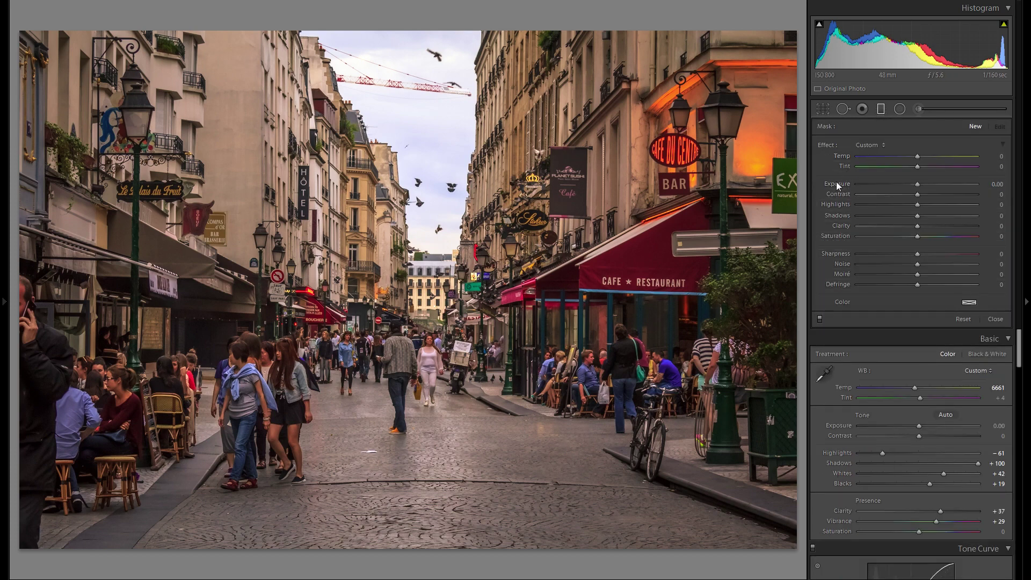
Try a graduated filter over the sky with Exposure −1.07 and delete it
drag(427, 42, 424, 101)
drag(423, 66, 424, 58)
drag(918, 183, 903, 184)
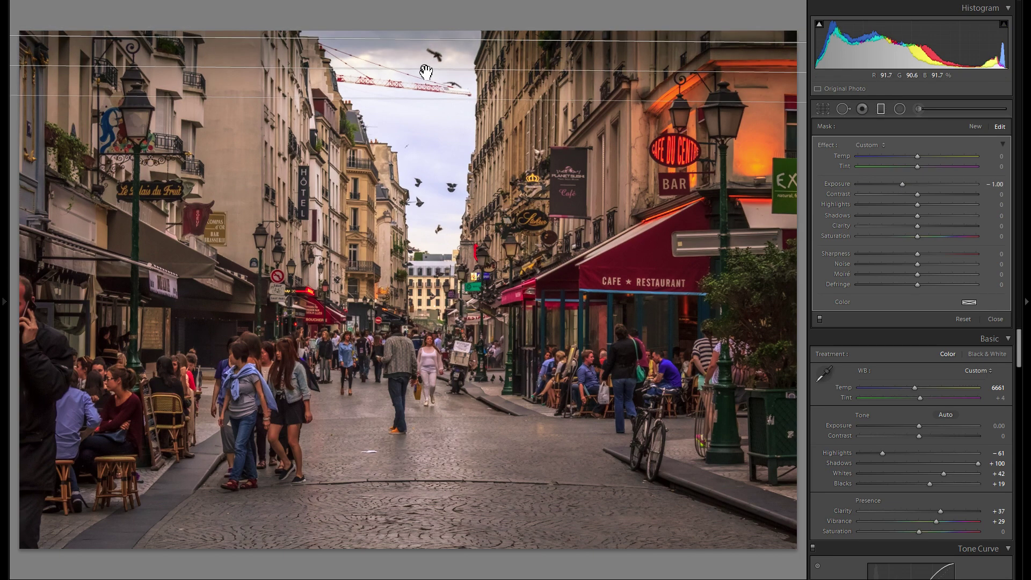
double_click(838, 183)
drag(917, 185, 900, 185)
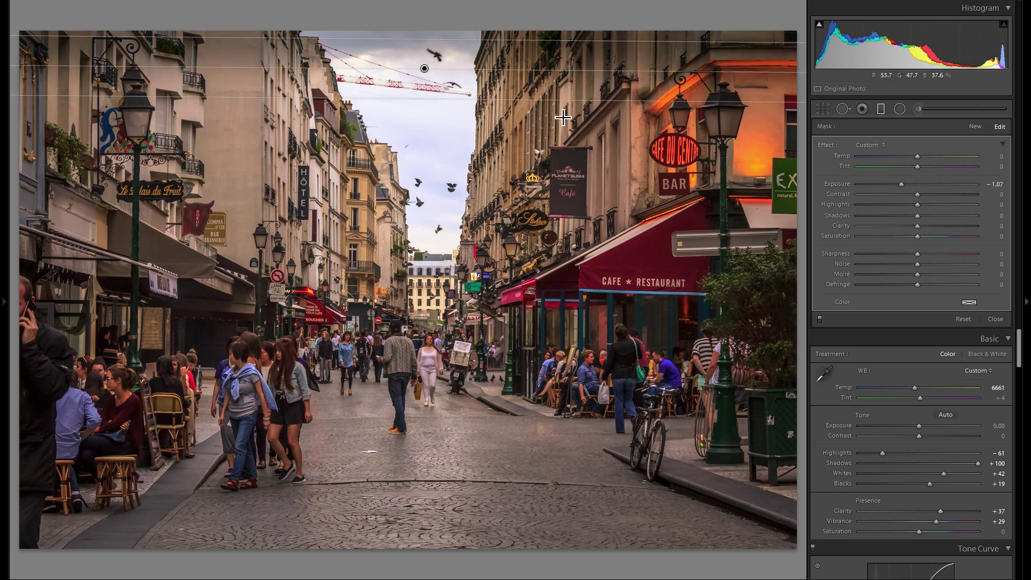
right_click(426, 69)
click(448, 95)
Place a graduated filter rising from the lower edge over the foreground pavement, with Exposure −1.00
drag(425, 539, 422, 481)
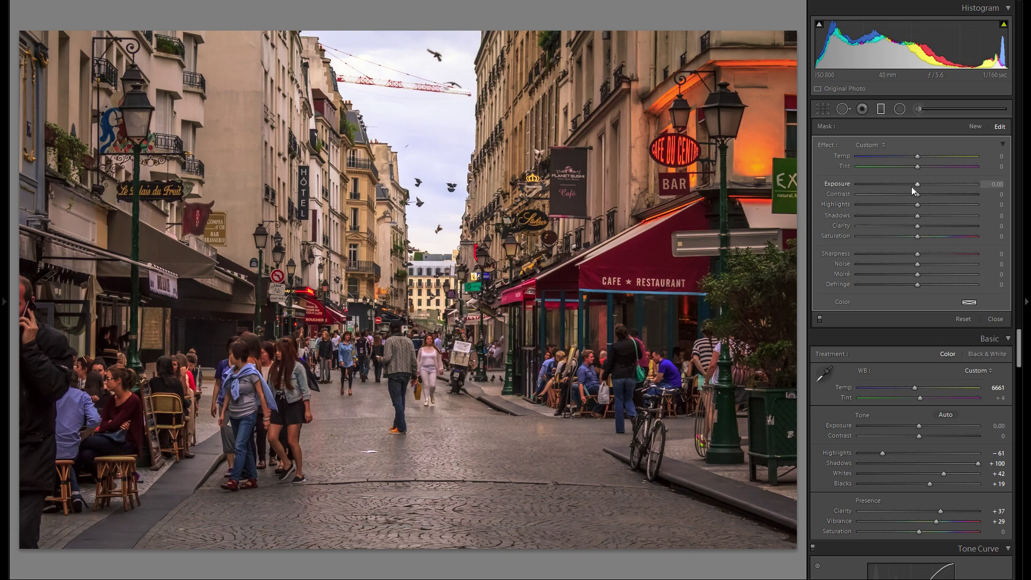
drag(917, 184, 902, 184)
drag(421, 502, 440, 407)
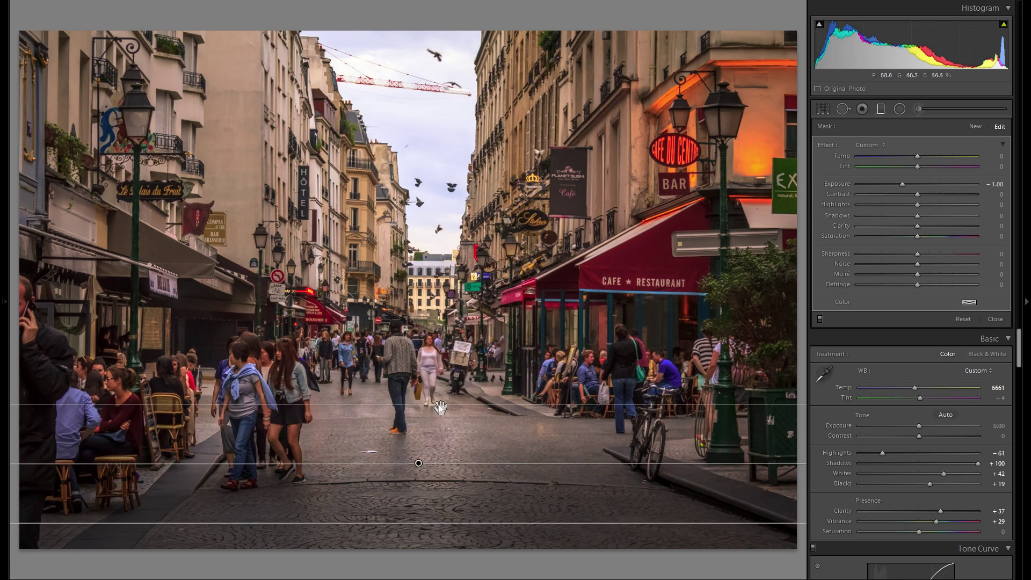
drag(418, 463, 416, 494)
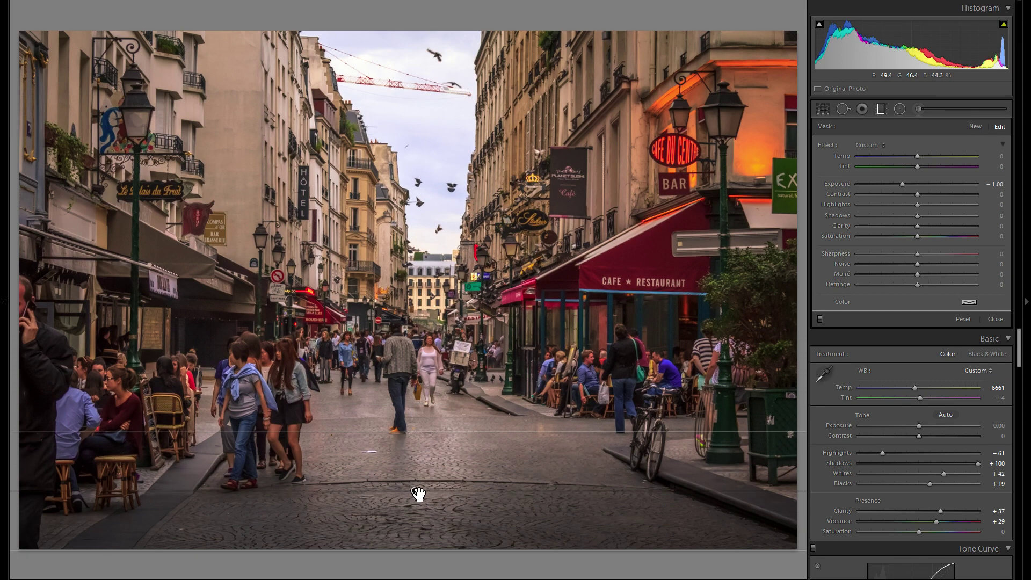
Shift the foreground graduated filter slightly lower and set its Exposure to −1.07 and Clarity to 35
double_click(839, 185)
click(911, 185)
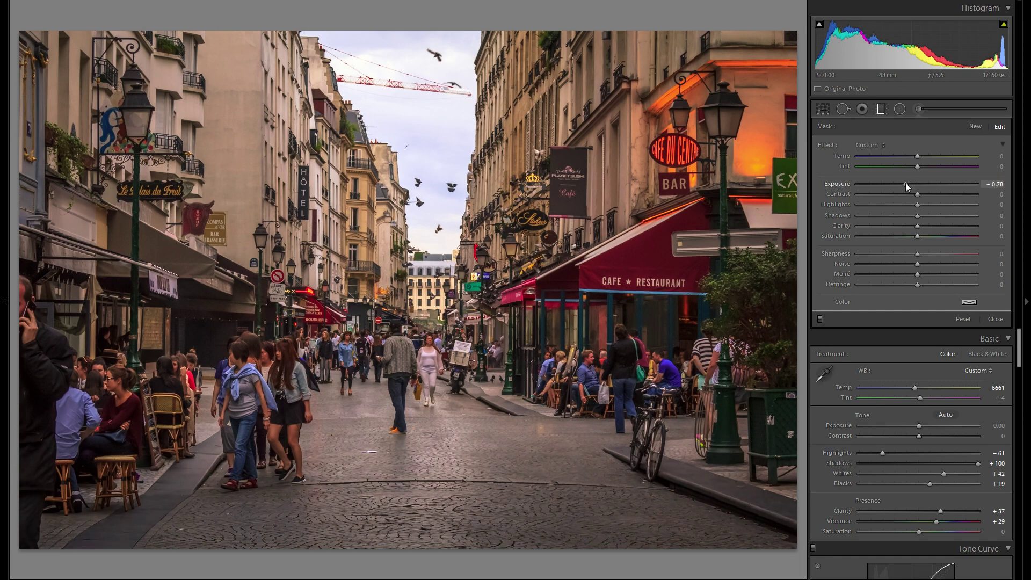
drag(905, 184, 903, 185)
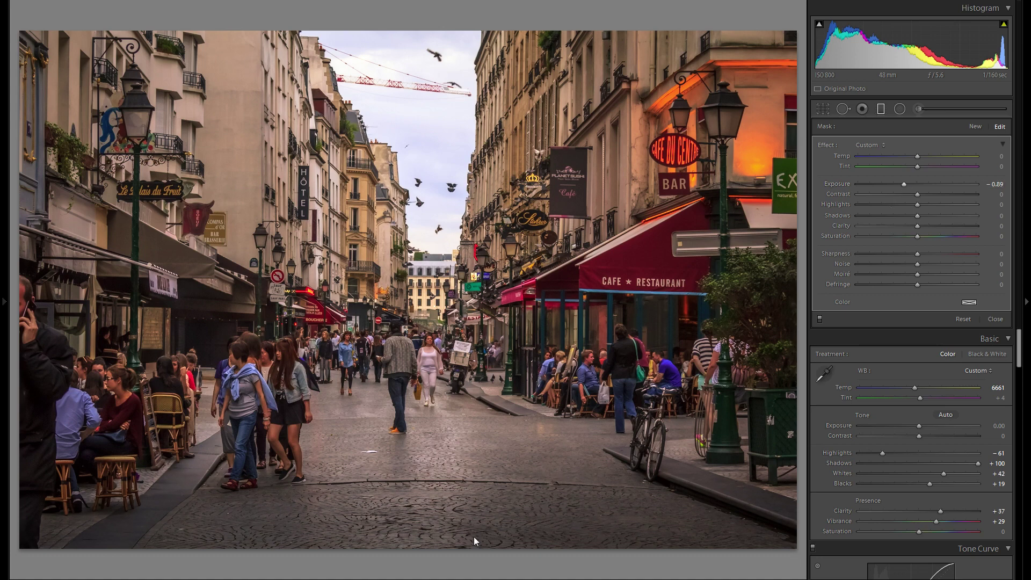
drag(414, 498, 412, 504)
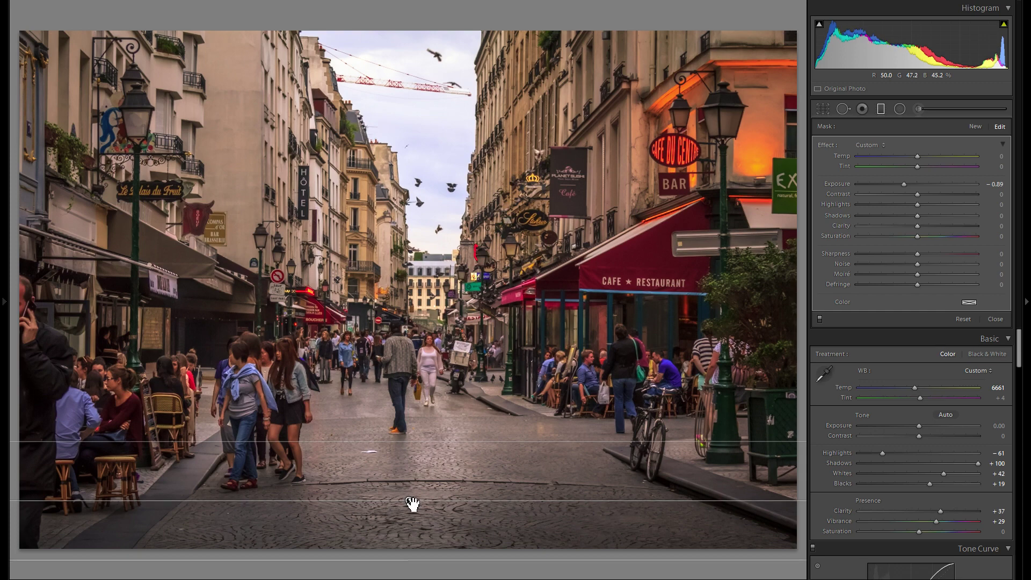
click(938, 225)
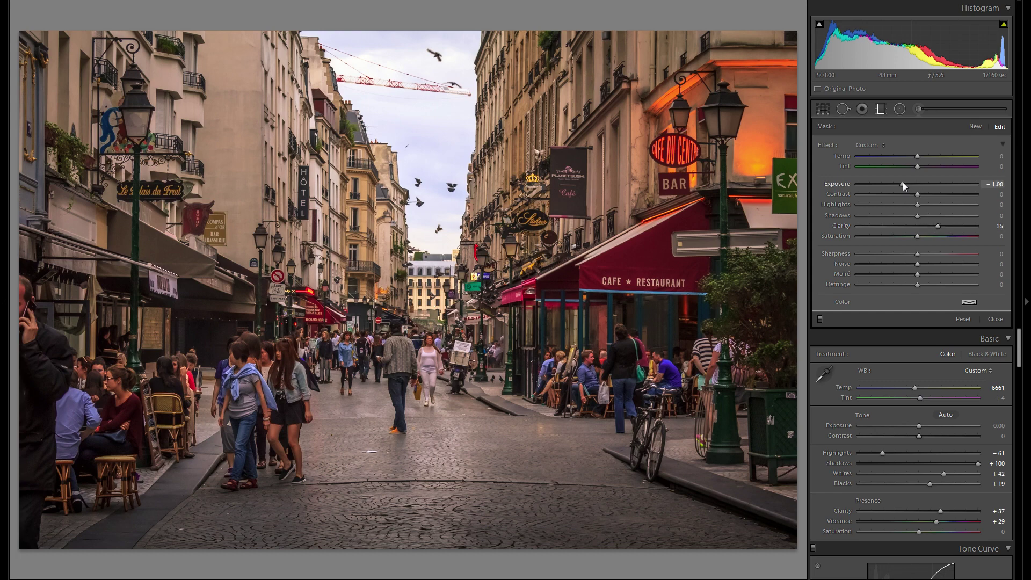
drag(903, 182, 902, 182)
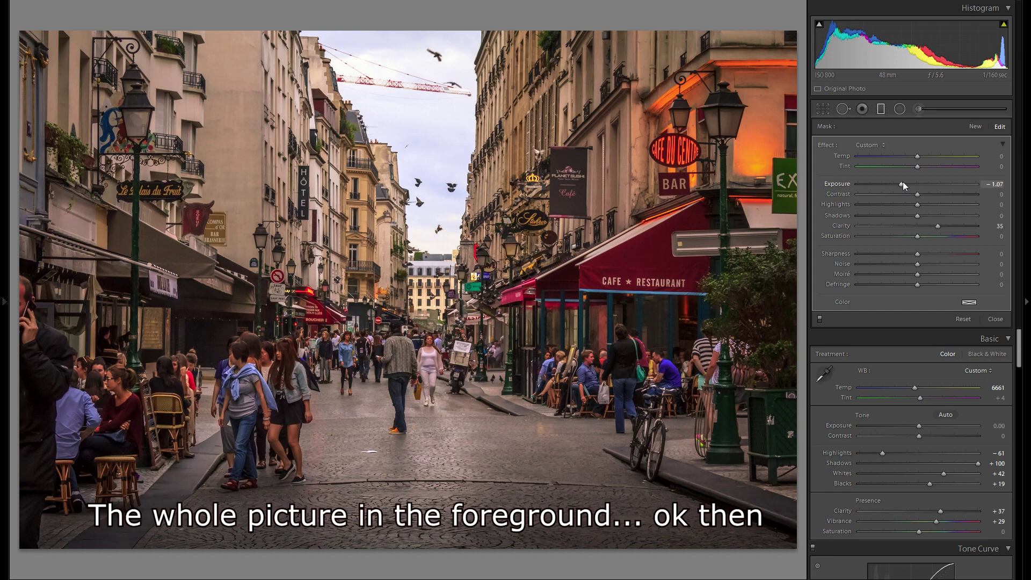
Activate the Radial Filter and brighten building facades and the street-side areas with several inverted, fully feathered radial filters
key(k)
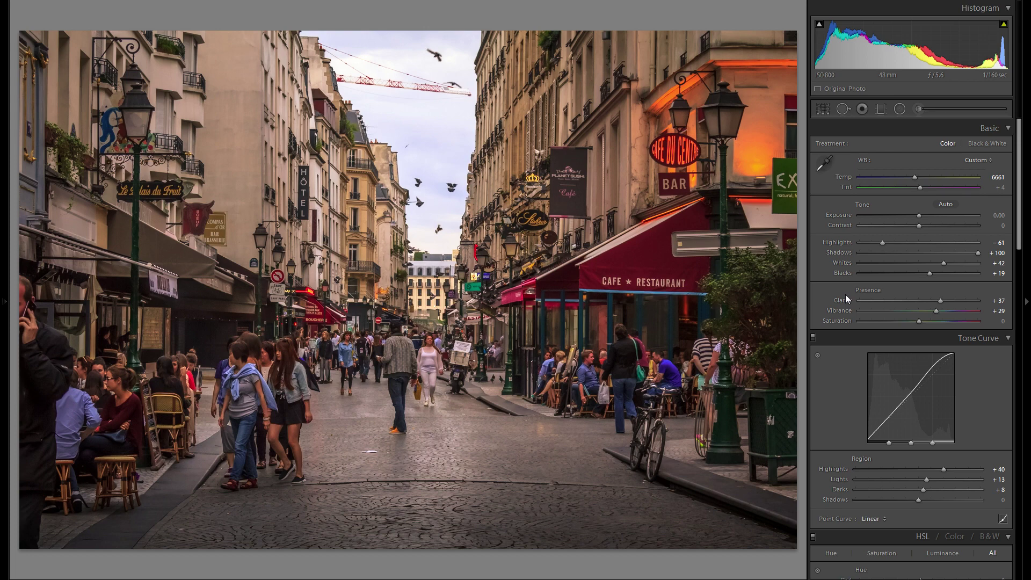
click(901, 110)
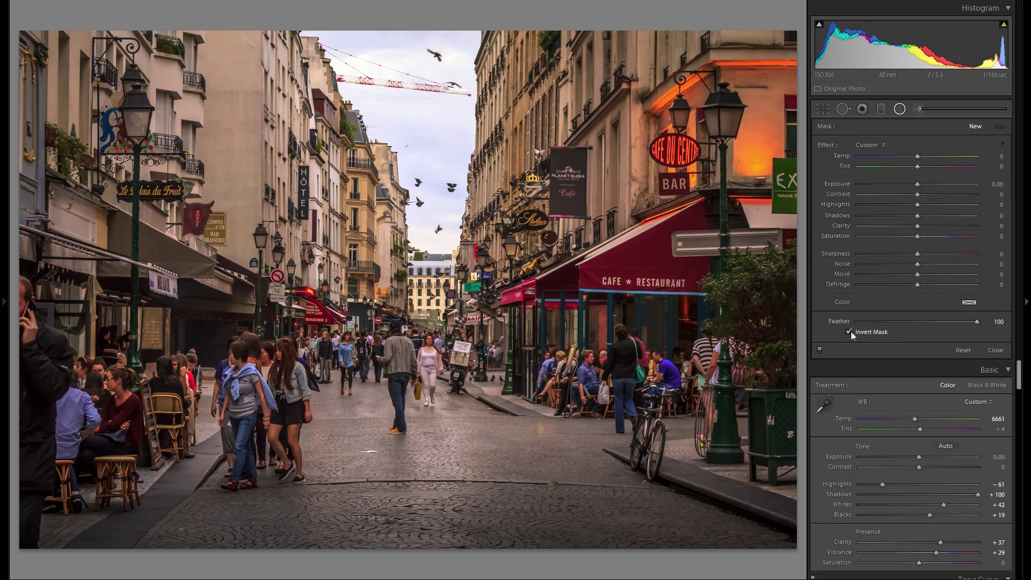
drag(917, 184, 918, 184)
mouse_move(923, 185)
mouse_down()
mouse_move(910, 185)
mouse_move(926, 187)
mouse_up()
drag(600, 159, 687, 210)
drag(927, 184, 922, 186)
drag(171, 417, 71, 495)
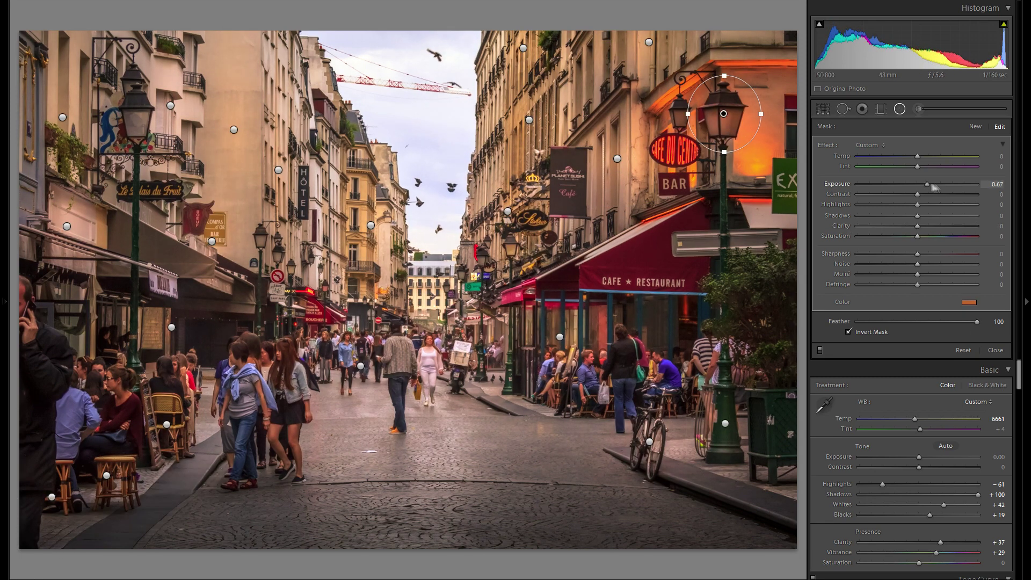
Raise the Exposure of the orange radial filter on the nearest right-hand lamp, and fit a warm one with Exposure 0.52 around the café-side lamps
mouse_move(945, 186)
mouse_down()
mouse_move(962, 186)
mouse_move(950, 186)
mouse_up()
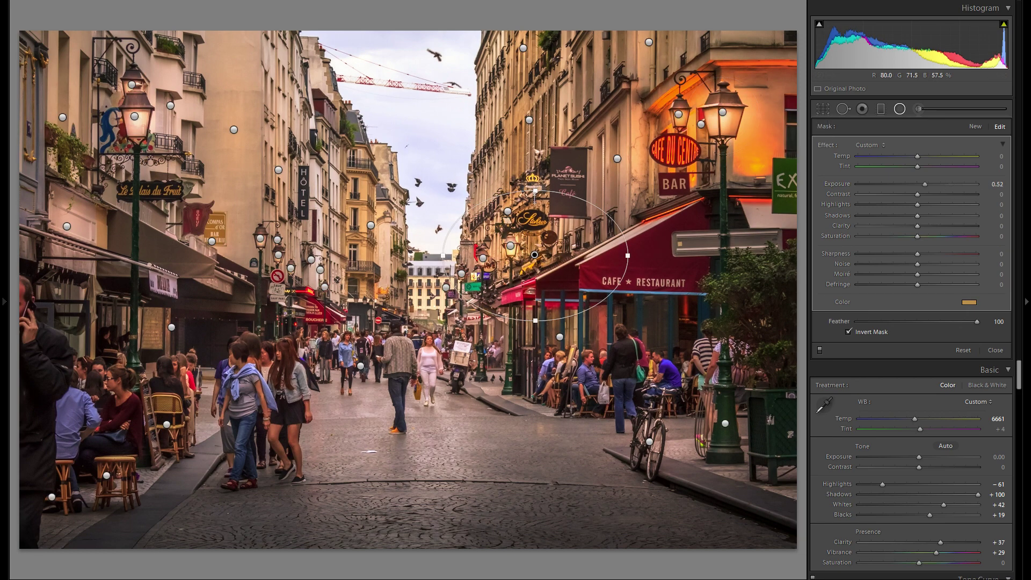
drag(569, 253, 509, 248)
right_click(503, 249)
click(534, 256)
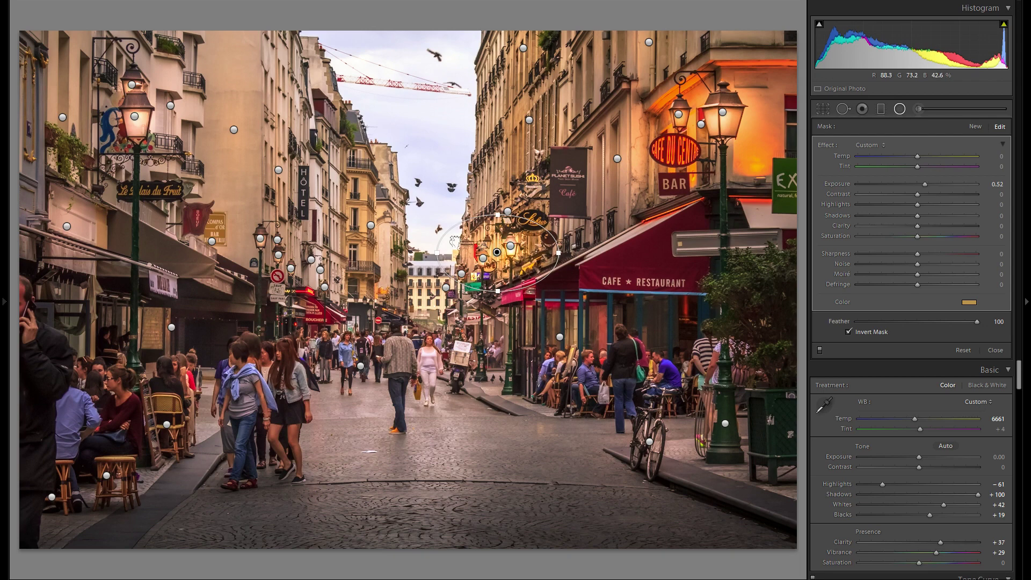
Adjust the left foreground lamp's radial filter Exposure and add a small radial filter at the café-side kerb with Exposure 0.38
click(131, 86)
drag(925, 184, 903, 185)
click(975, 126)
drag(491, 390, 515, 392)
drag(923, 185, 949, 190)
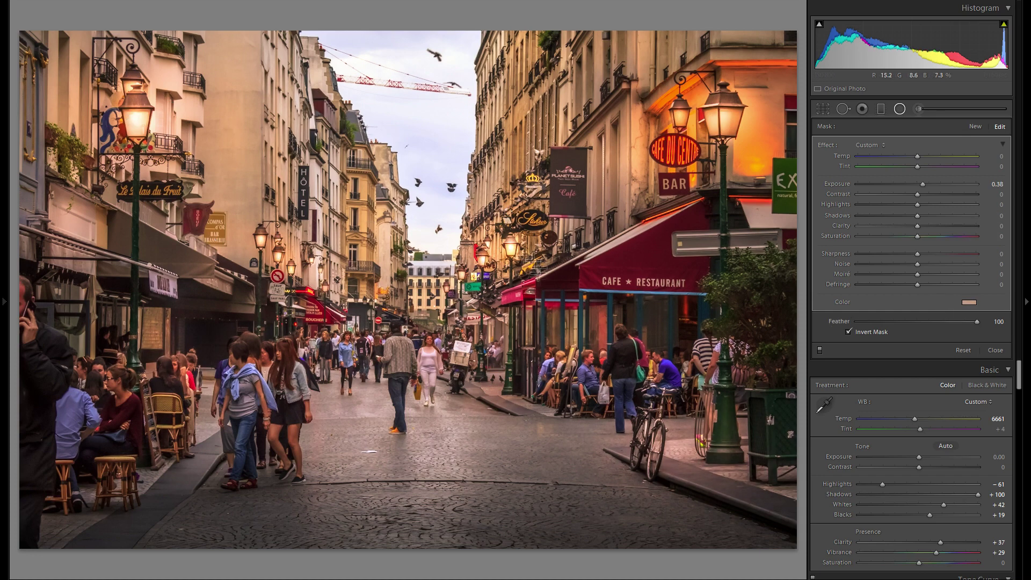
Review the placed radial filter pins, then view the photo with the Radial Filter tool closed
click(900, 109)
click(900, 109)
click(899, 109)
click(900, 110)
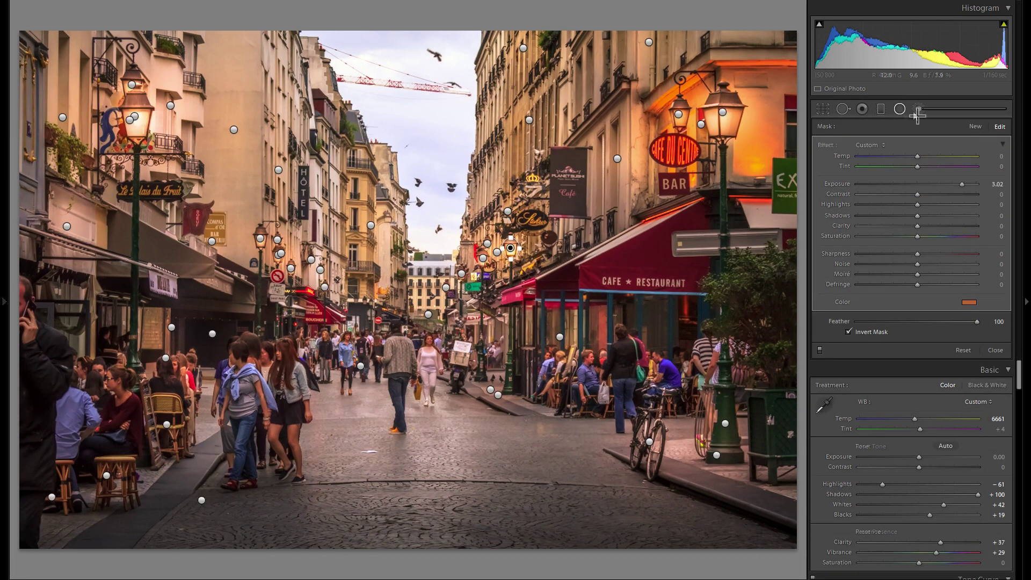
click(900, 110)
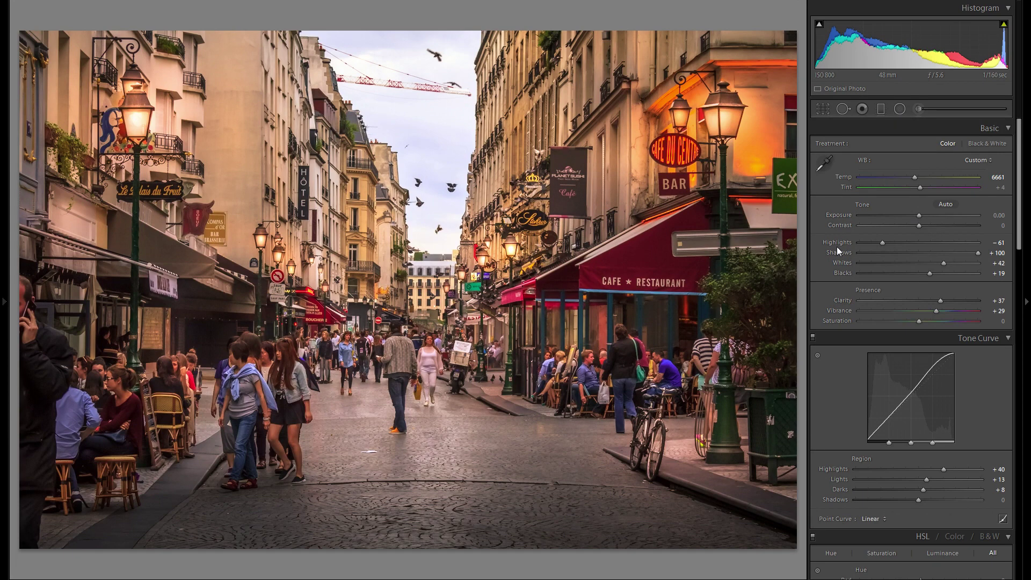
Compare the photo with and without all radial filters several times, leaving them enabled and closing the tool
click(899, 109)
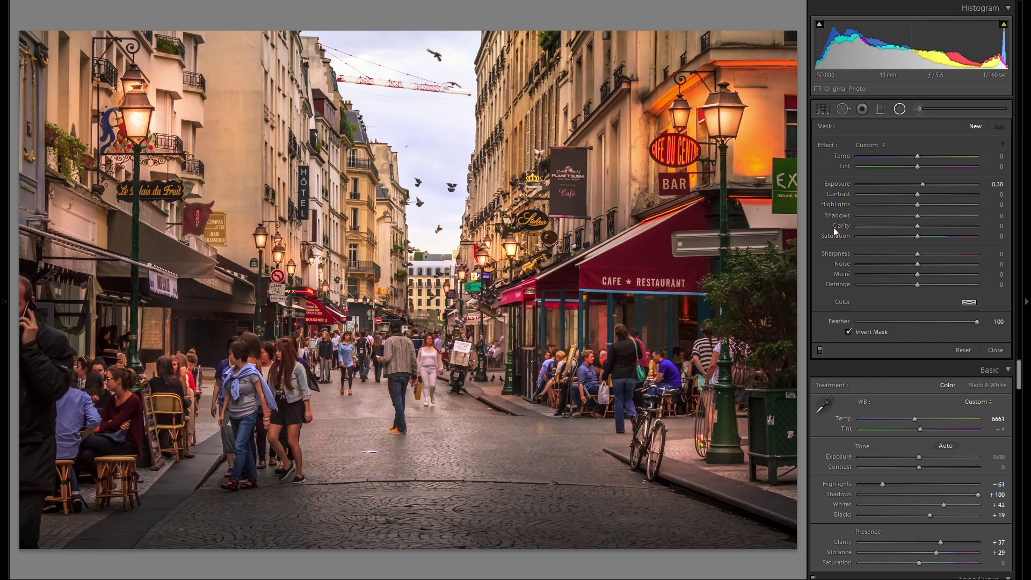
click(819, 350)
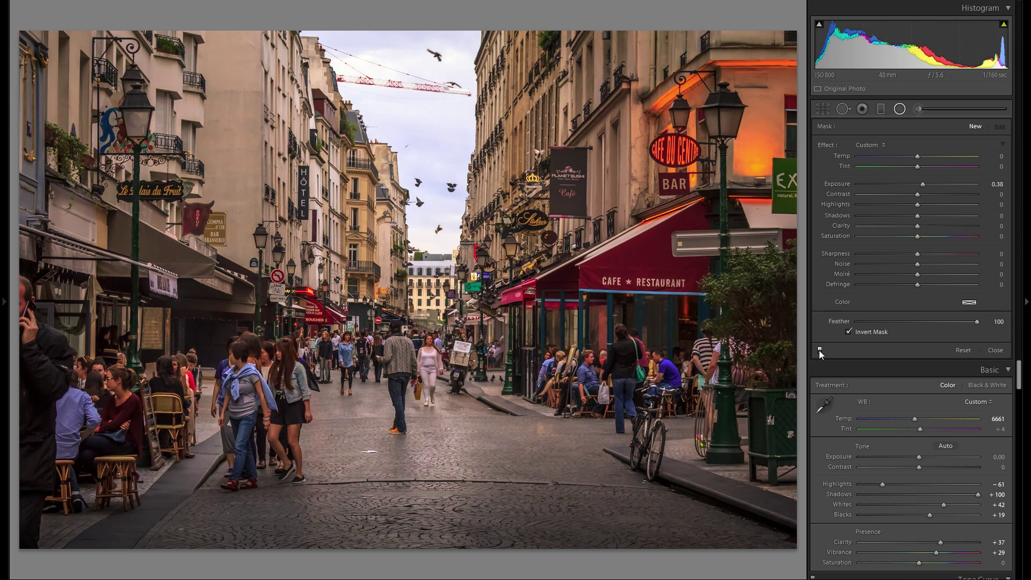
click(820, 350)
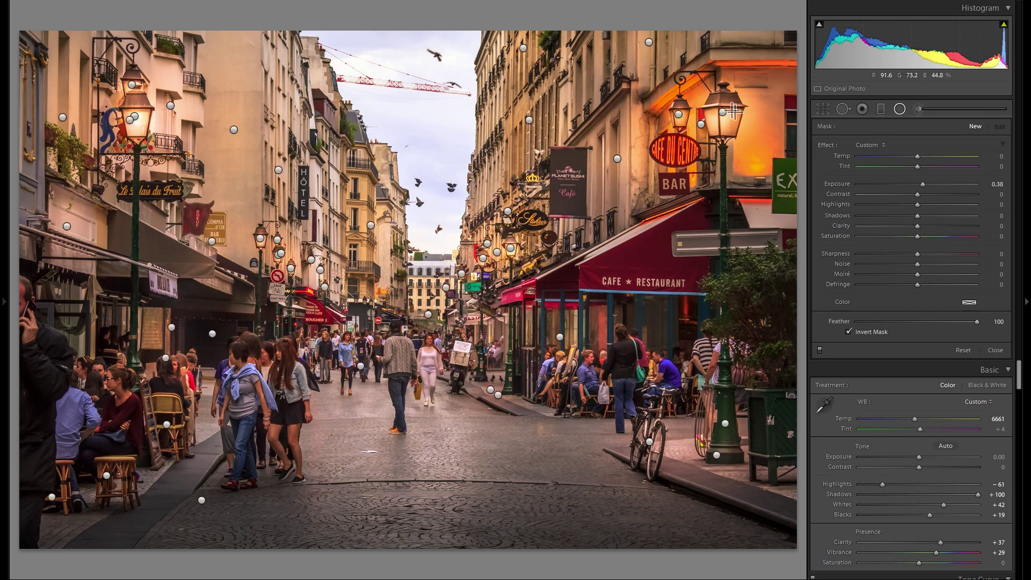
click(818, 351)
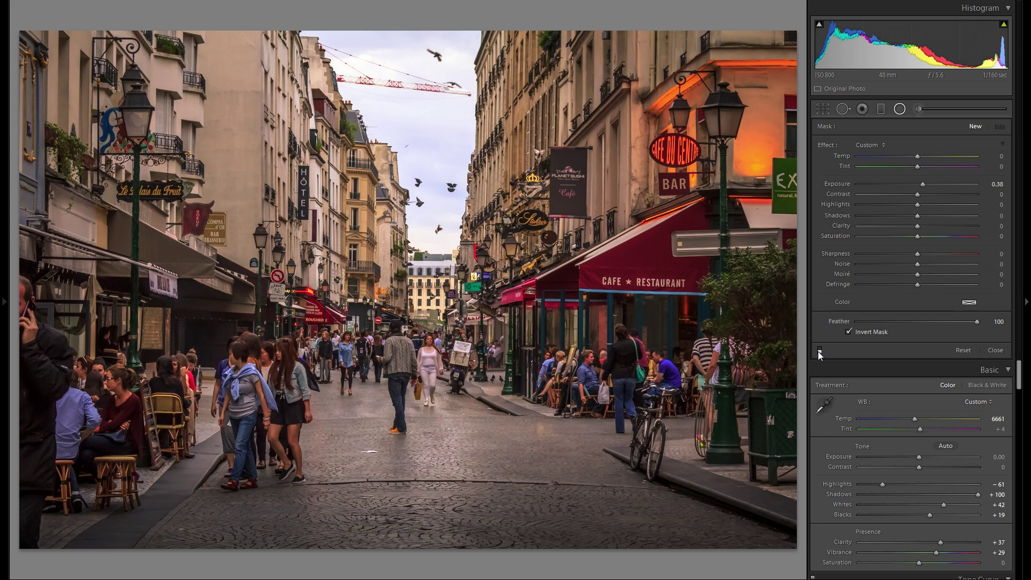
click(819, 350)
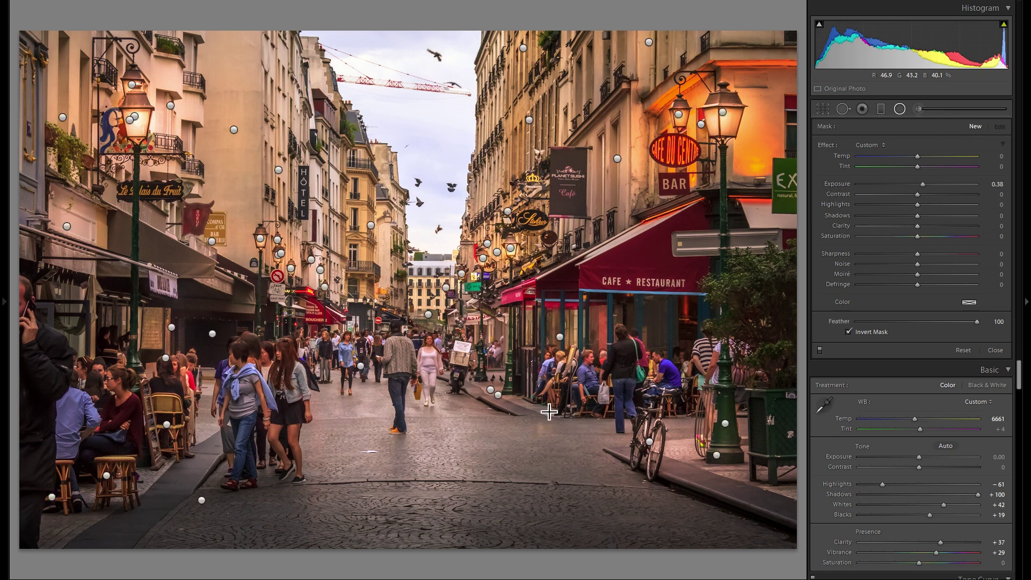
click(821, 350)
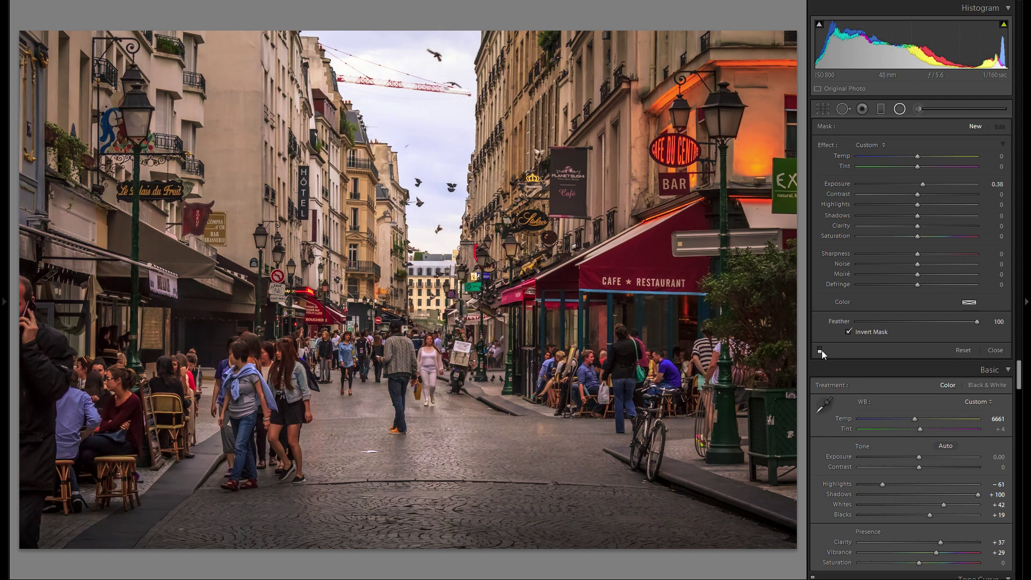
click(820, 350)
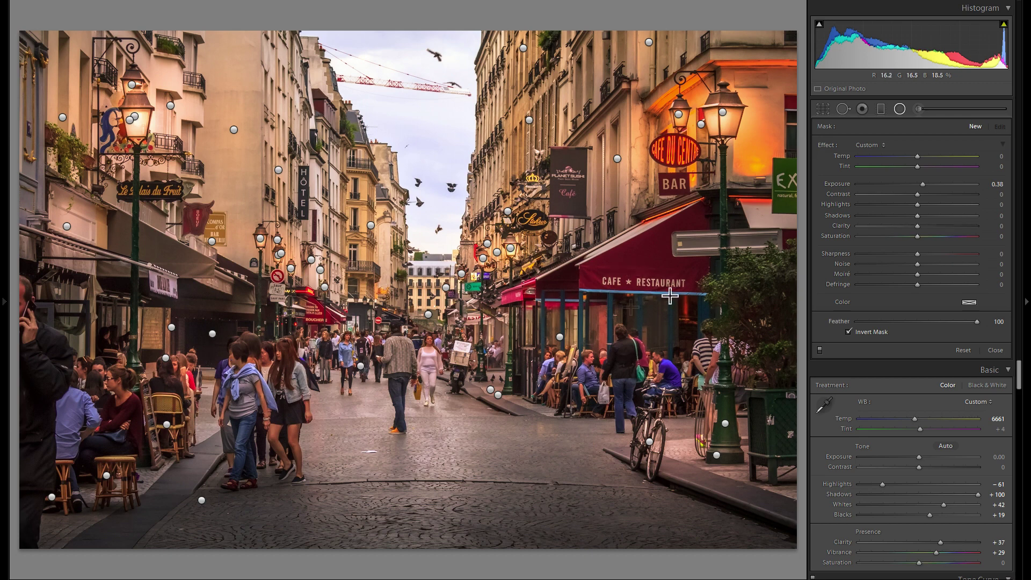
click(819, 350)
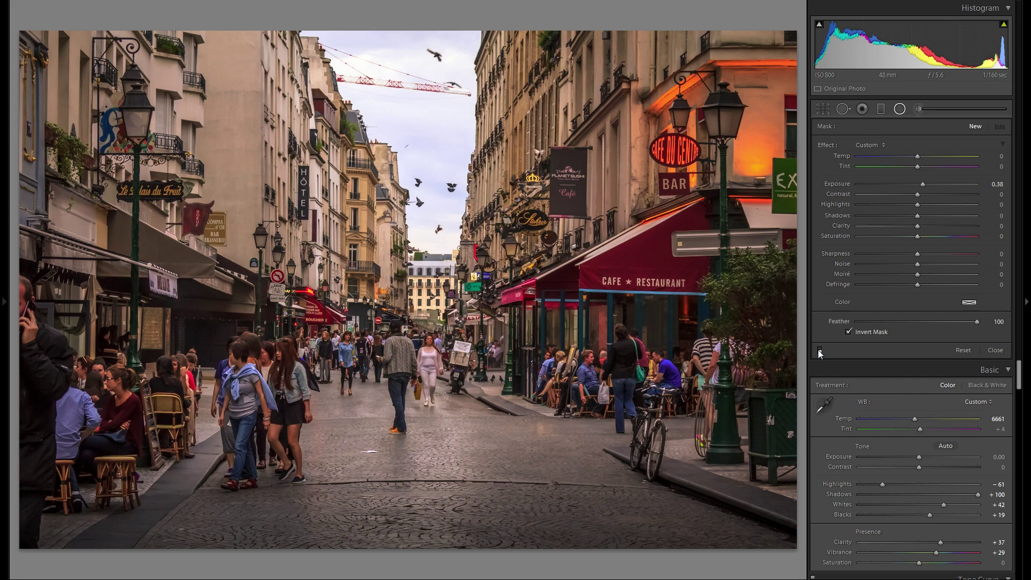
click(820, 350)
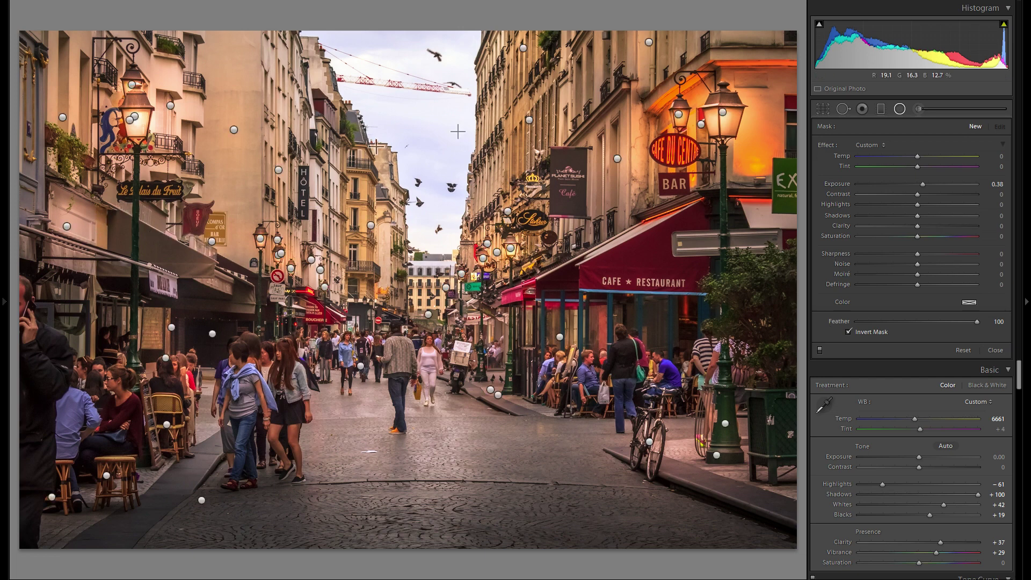
click(896, 111)
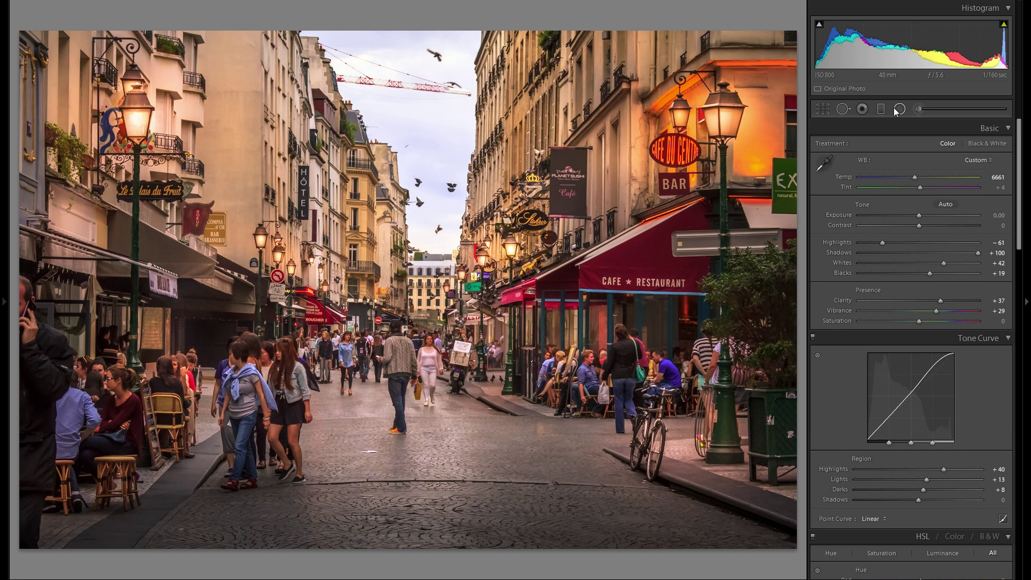
Compare the edit with the original import state in the History, and restore the most recent Enable Radial Filters state
click(4, 152)
scroll(91, 281, down, 15)
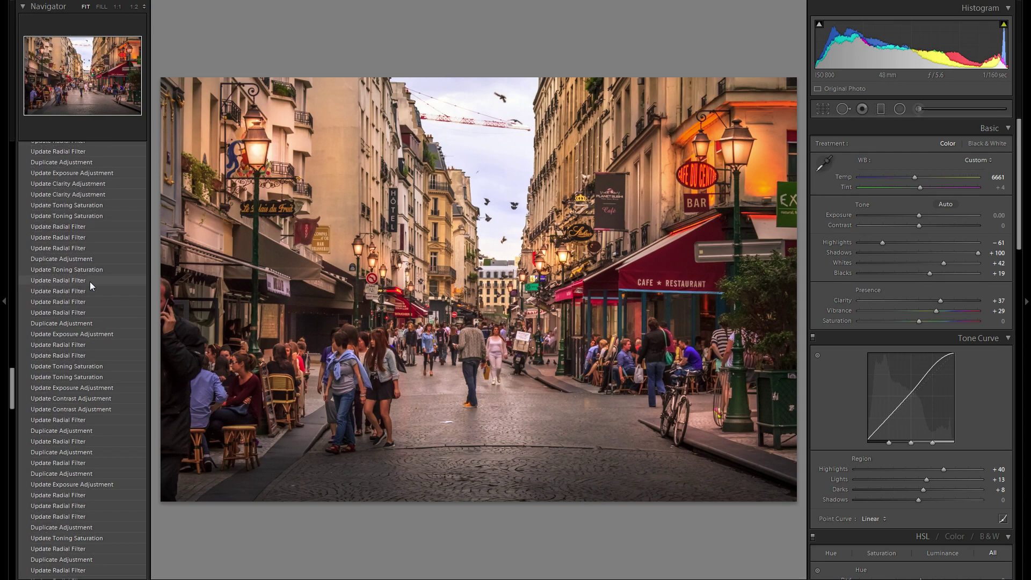
scroll(89, 282, down, 10)
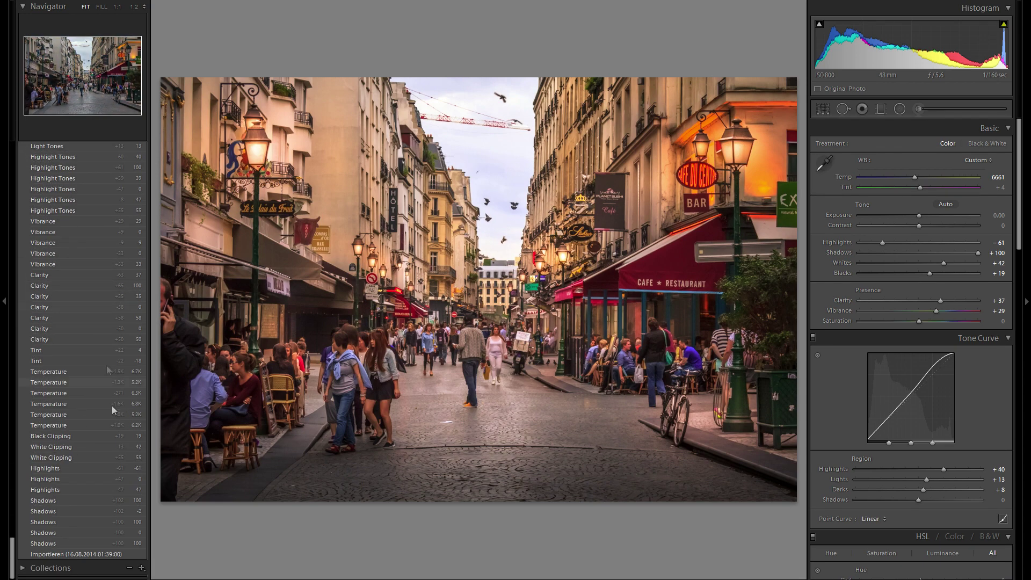
click(86, 553)
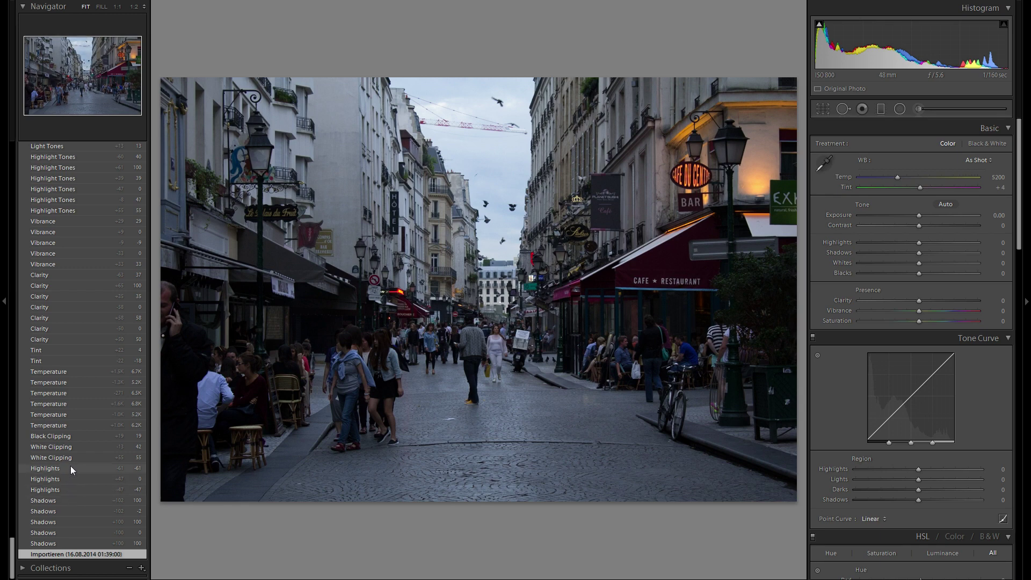
scroll(70, 465, up, 15)
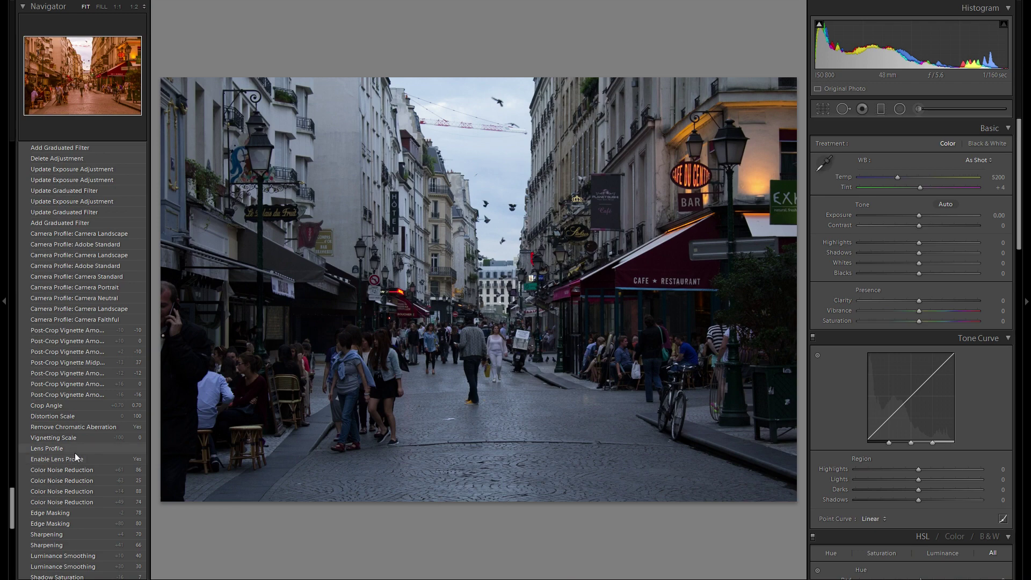
scroll(82, 365, up, 15)
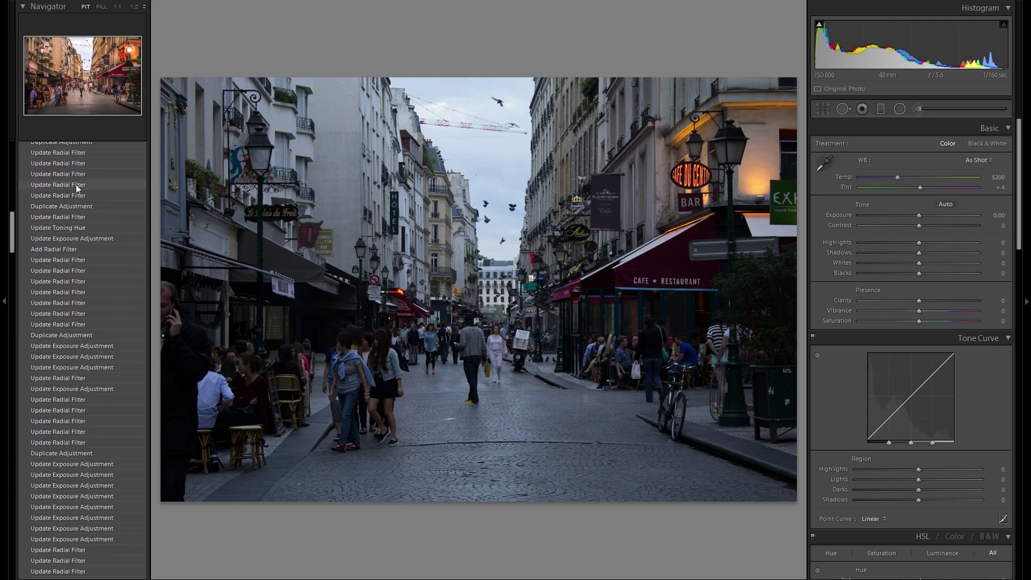
click(83, 198)
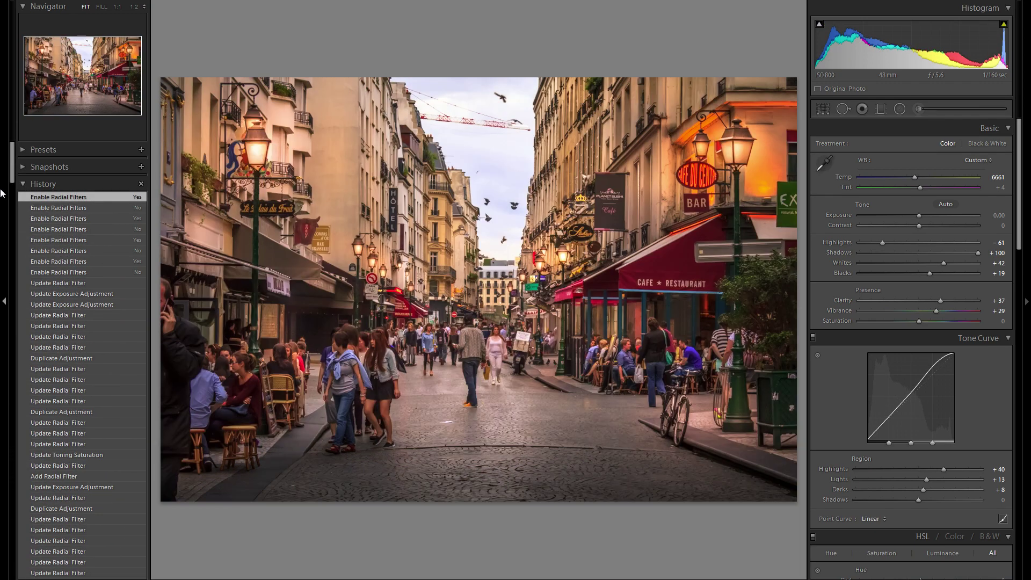
click(2, 195)
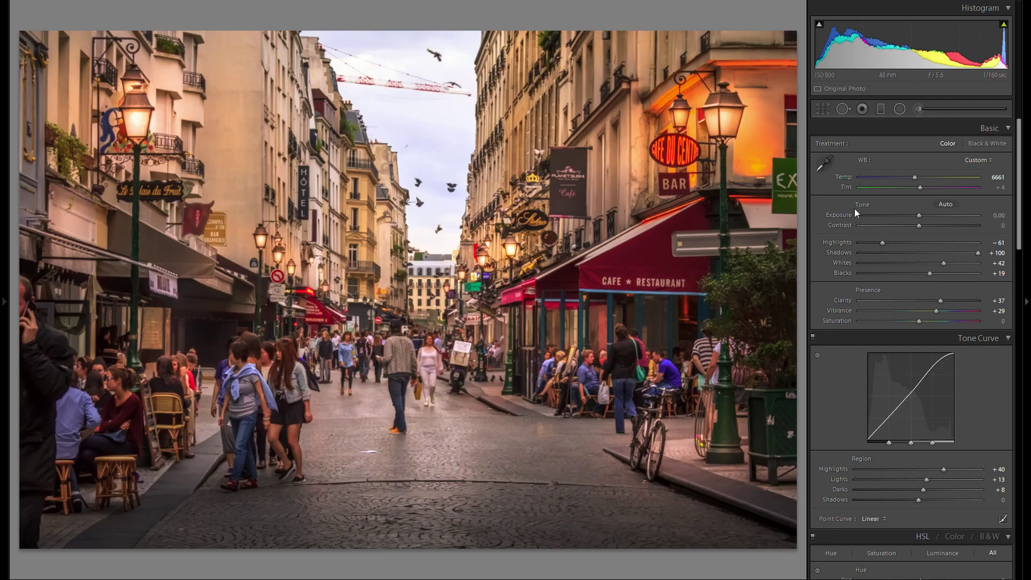